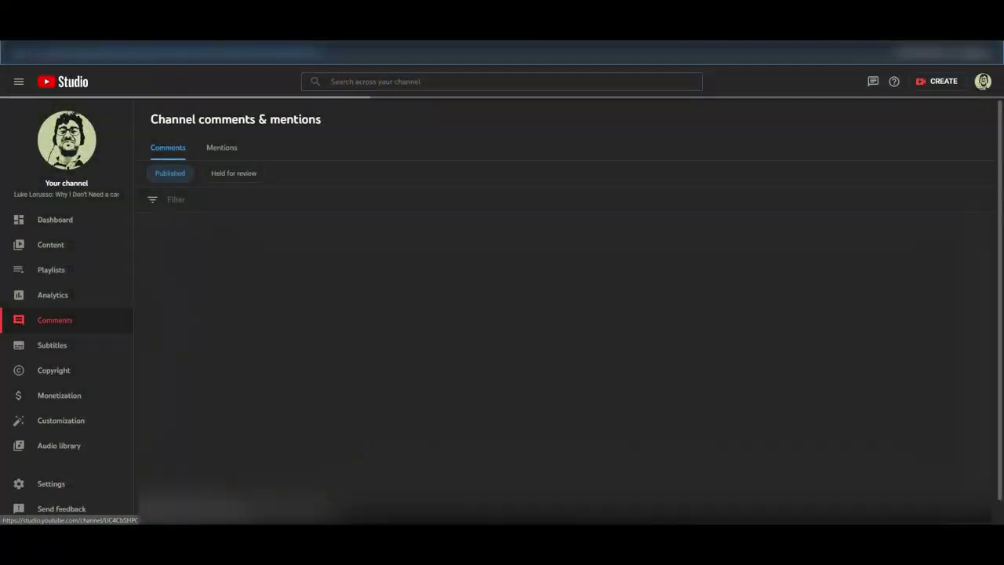
Filter the channel comments with the search term 'settin'.
left_click(191, 199)
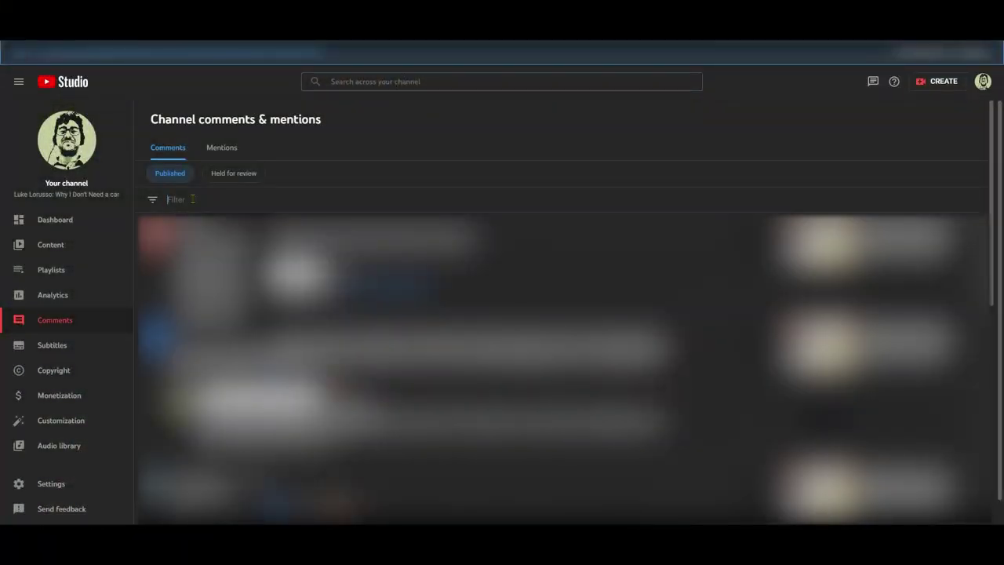
type("settin")
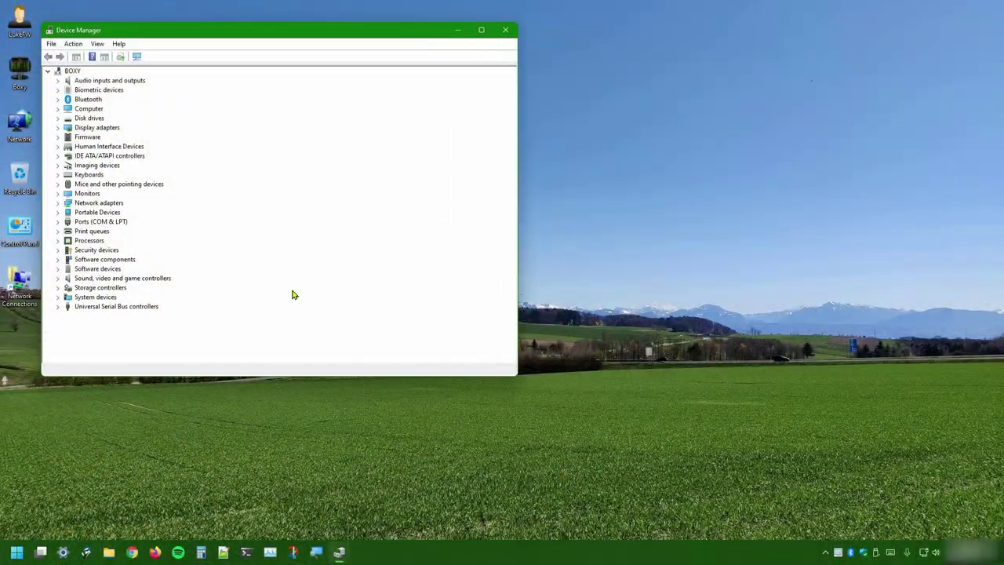
Find the USB-serial adapter under Ports, launch BafangConfigTool.exe and select COM5 as its port.
left_click(58, 222)
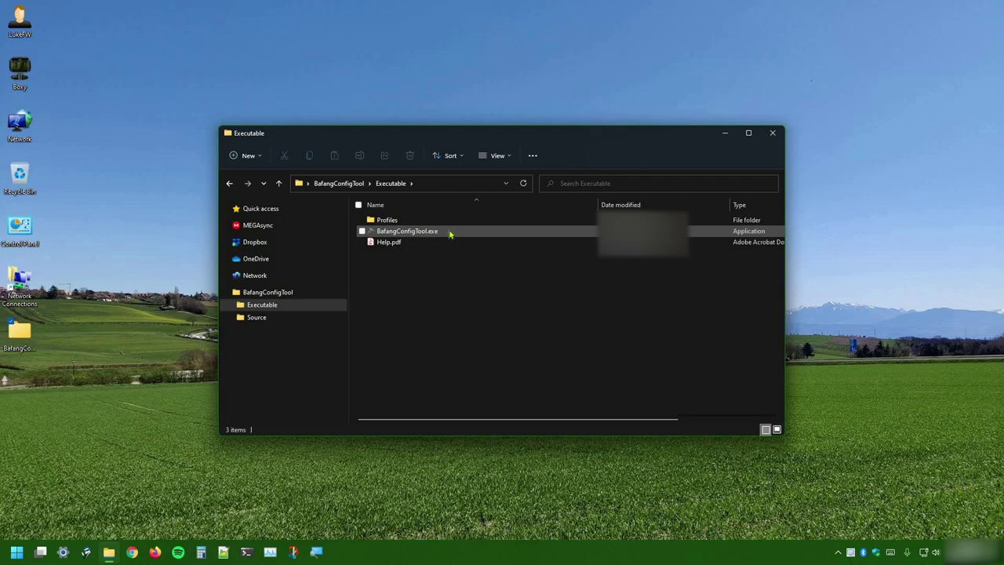
double_click(450, 232)
left_click(727, 133)
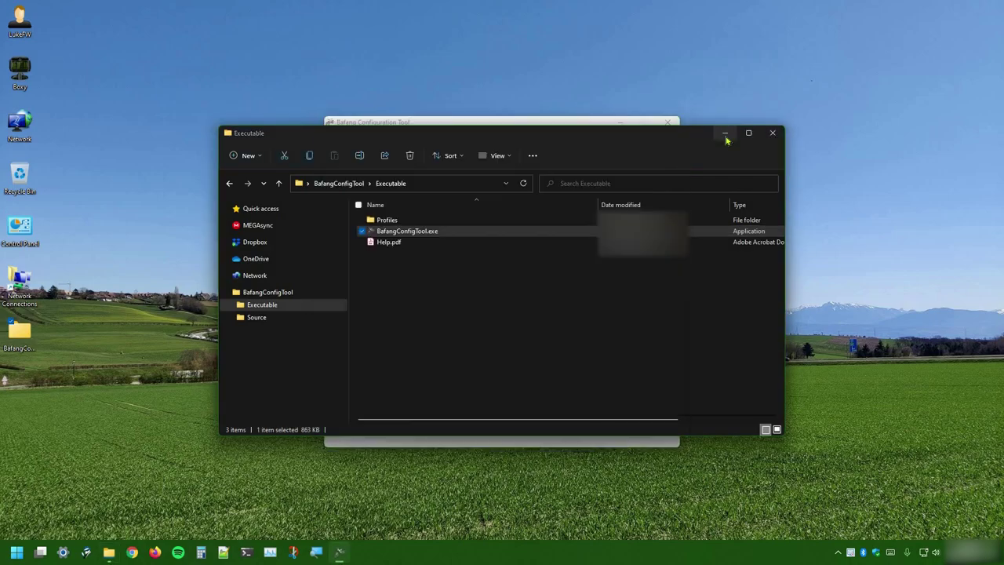
left_click(621, 223)
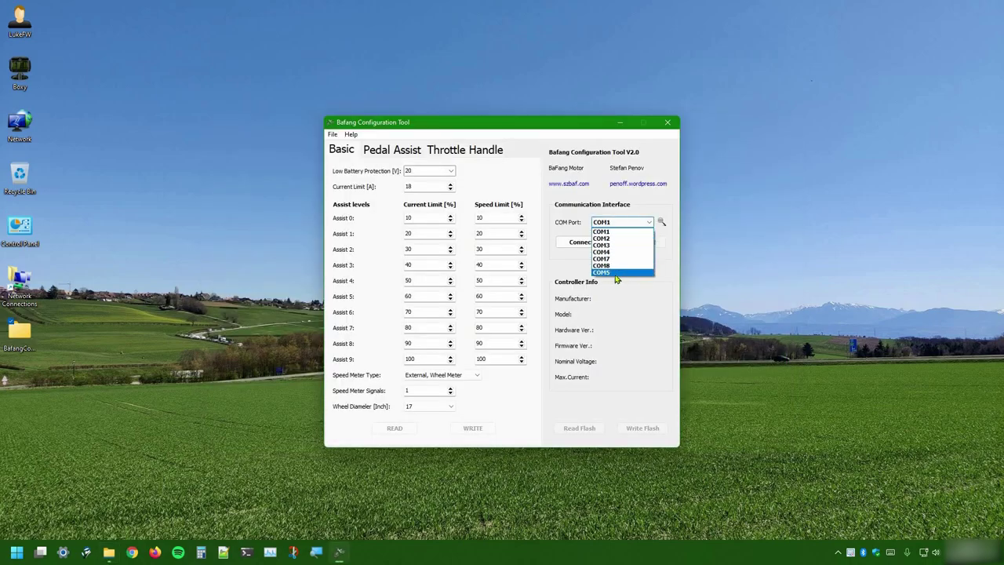
left_click(617, 273)
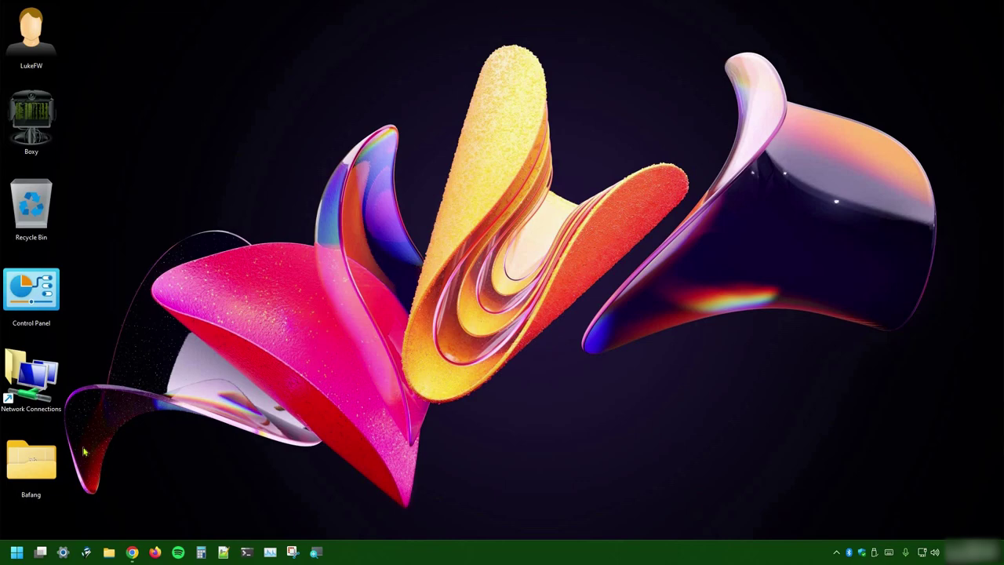
Relaunch BafangConfigTool.exe from the Bafang folder and load the default BBS02B 48V 750W .el profile.
double_click(34, 462)
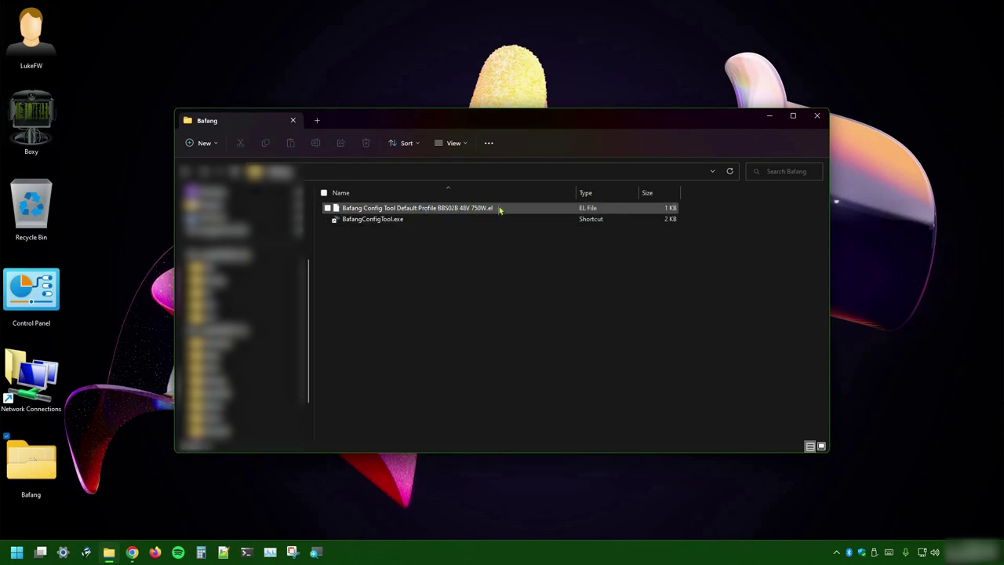
double_click(377, 223)
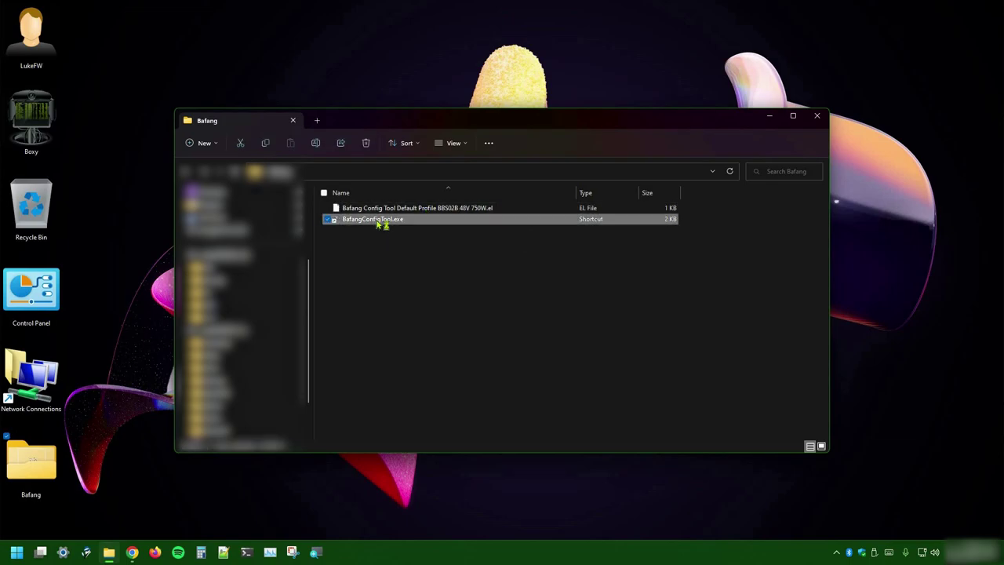
left_click_drag(449, 135, 652, 192)
left_click(549, 198)
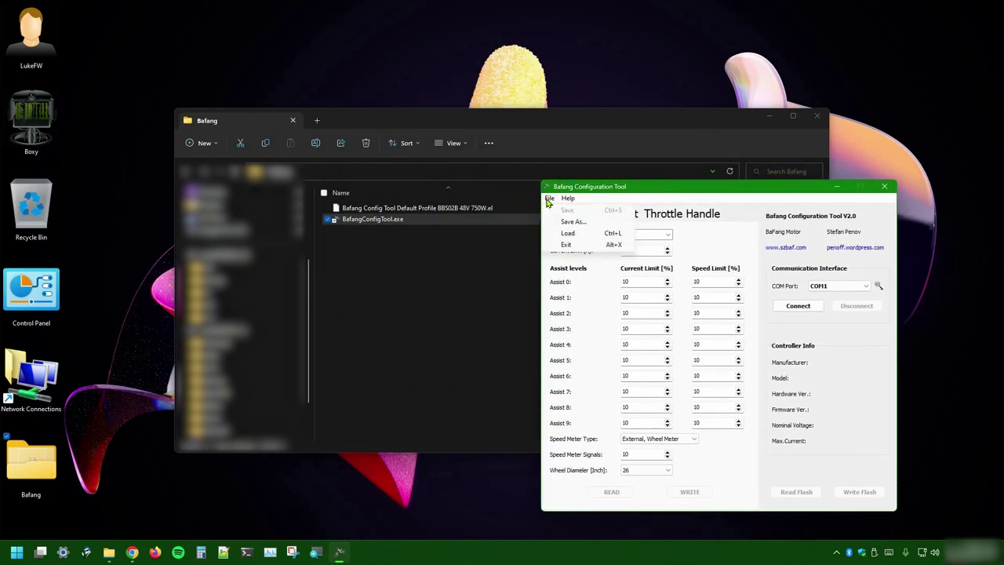
left_click(567, 233)
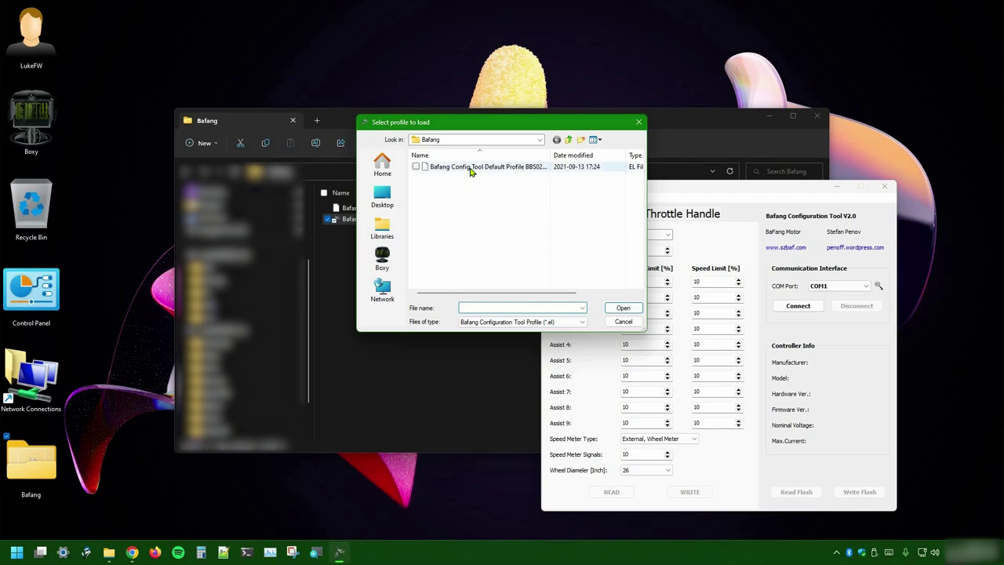
double_click(471, 167)
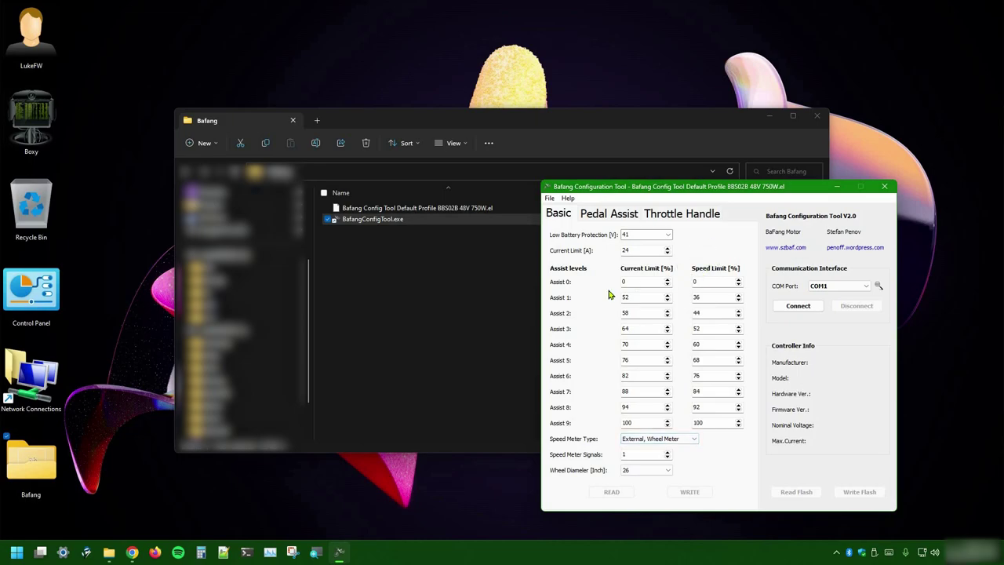
left_click(449, 209)
Open the default .el profile with Notepad++ beside the tool and column-select its ALC0–ALC9 values.
right_click(452, 211)
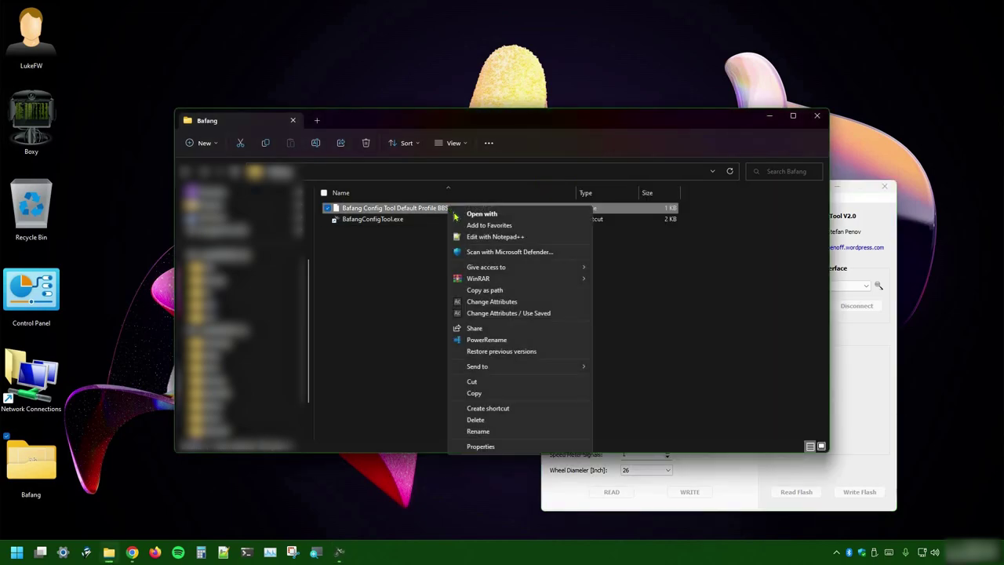
left_click(475, 236)
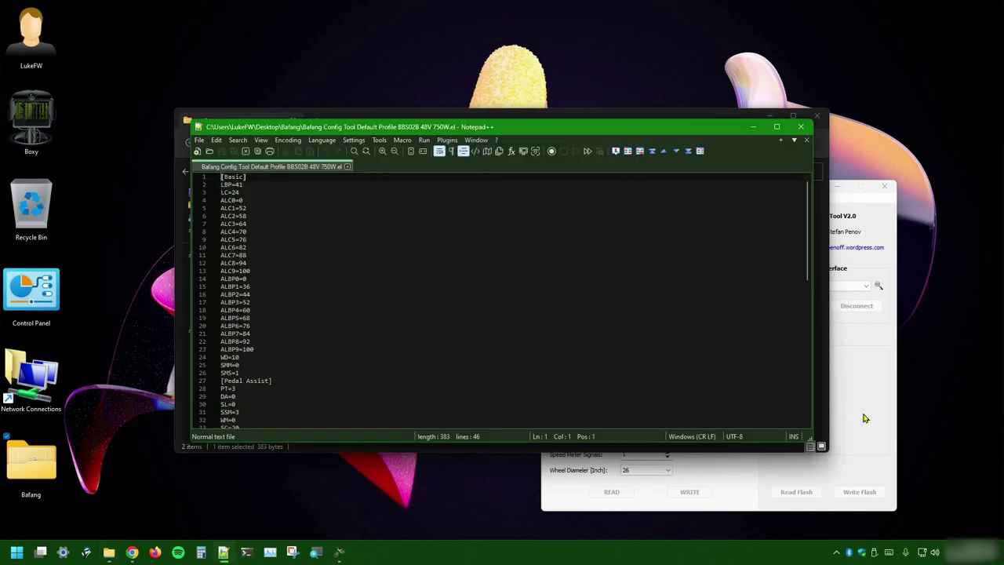
left_click(667, 197)
left_click_drag(643, 192, 402, 146)
left_click_drag(240, 200, 251, 272)
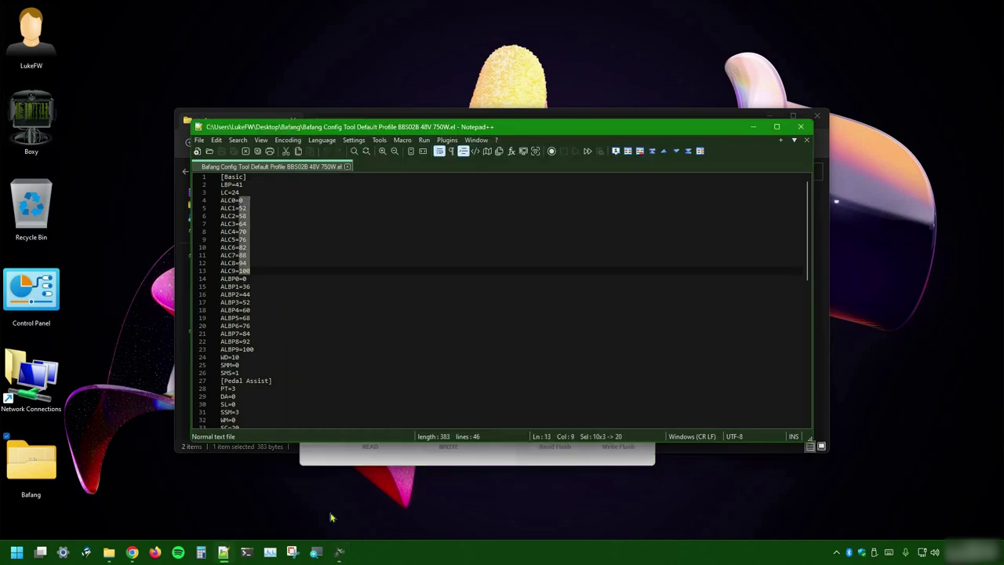
left_click(341, 554)
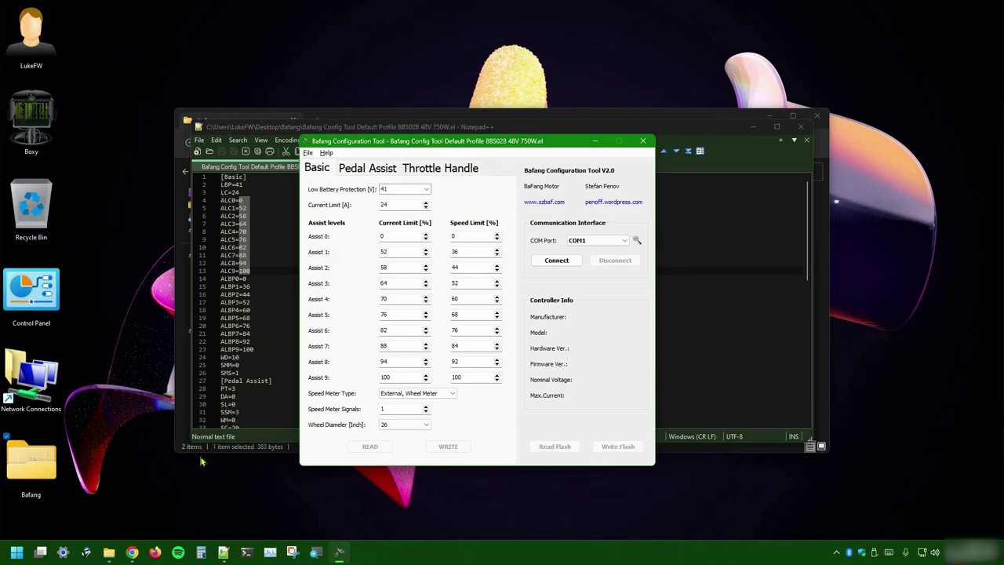
Compare the Default sheet's level current limits with the tool, then move to the LinDowngrade sheet.
mouse_move(132, 551)
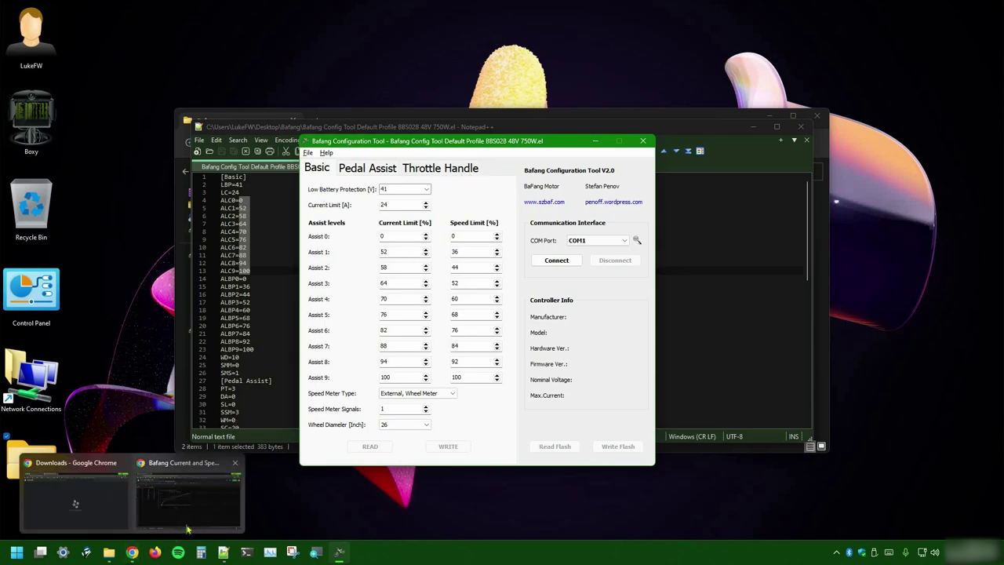
left_click(187, 530)
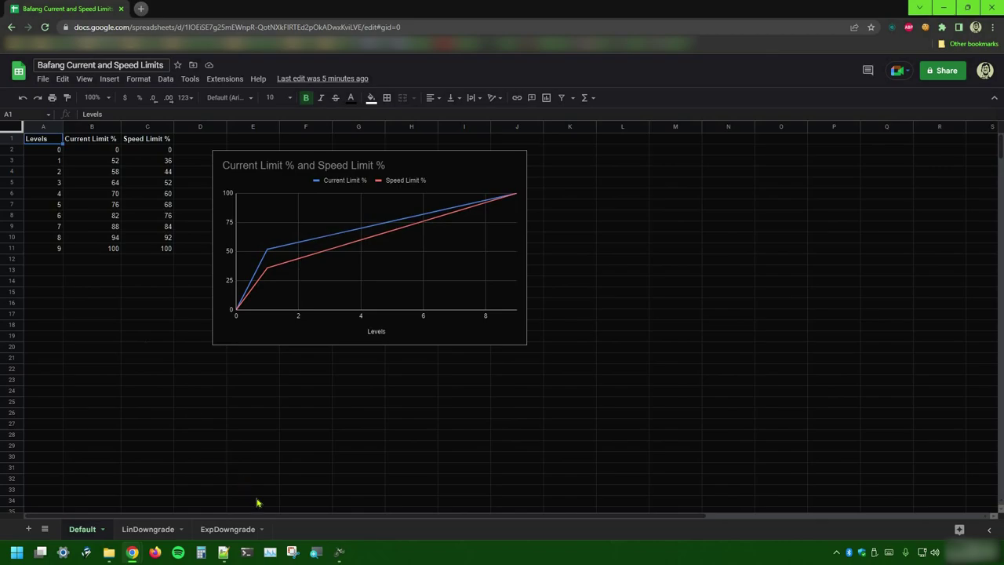
left_click(45, 151)
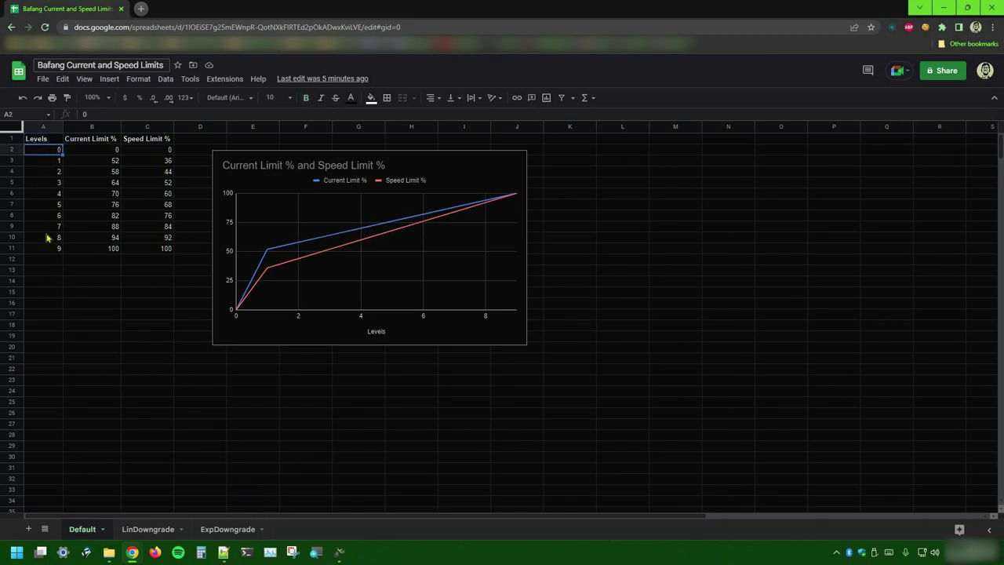
left_click(103, 153)
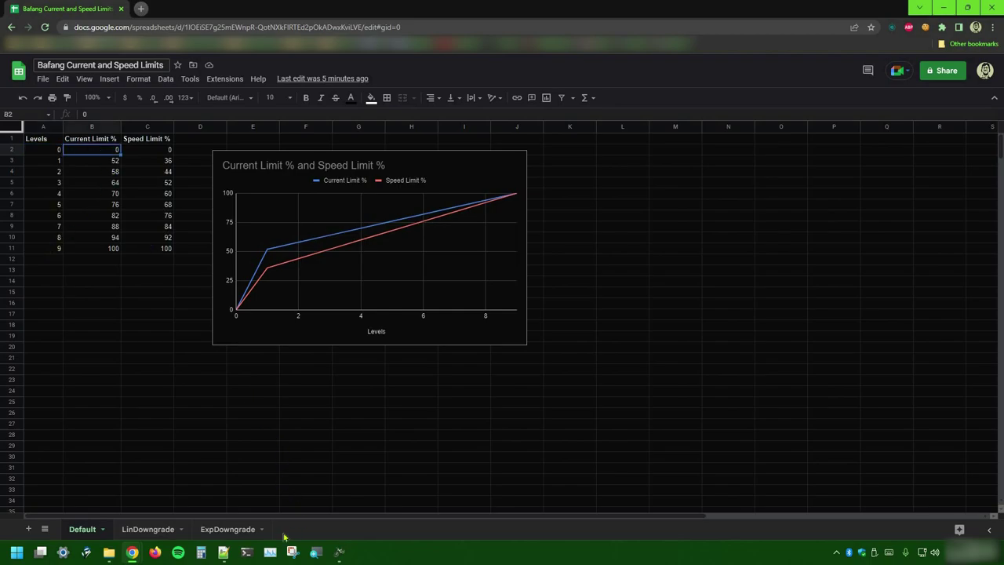
left_click(338, 553)
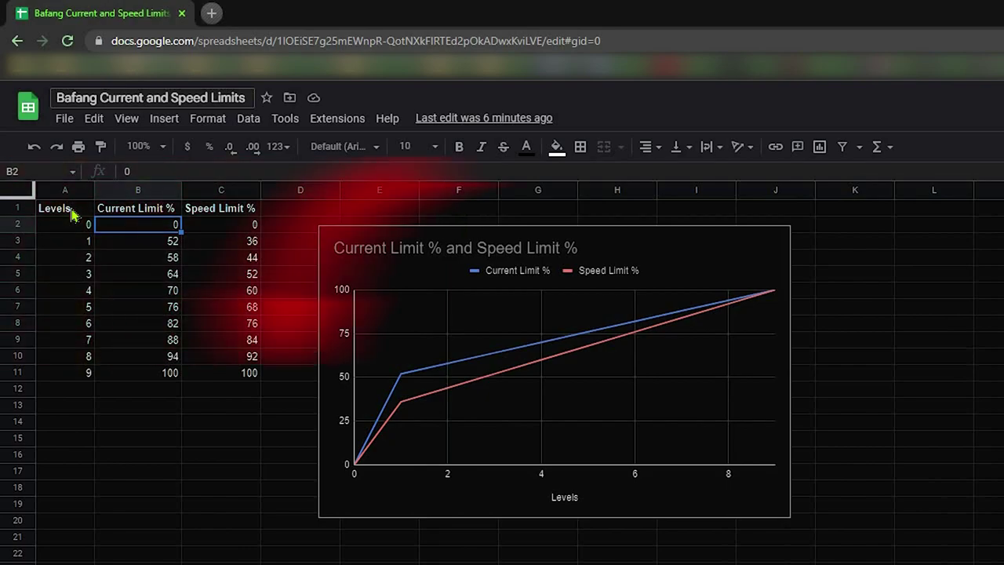
left_click(72, 214)
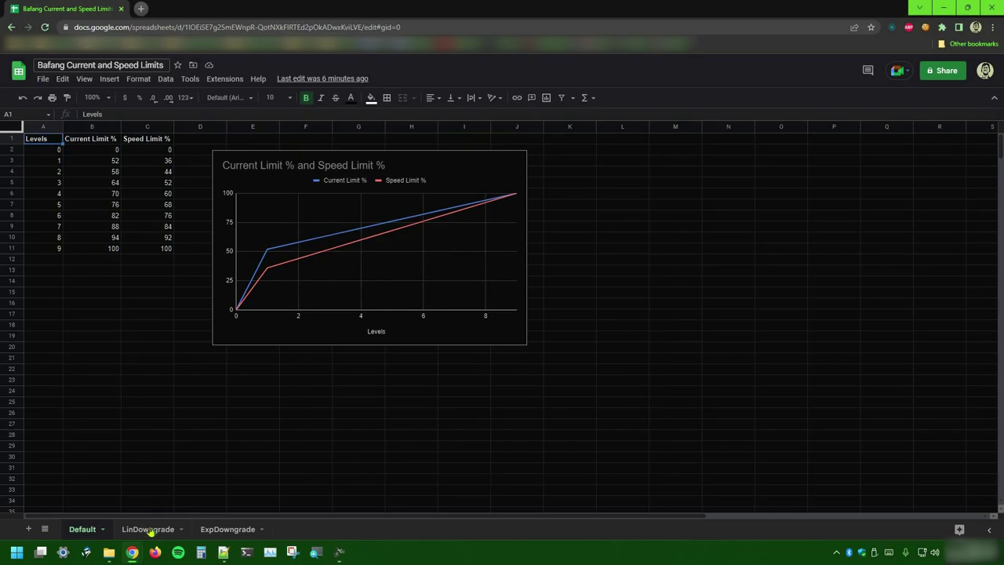
left_click(149, 532)
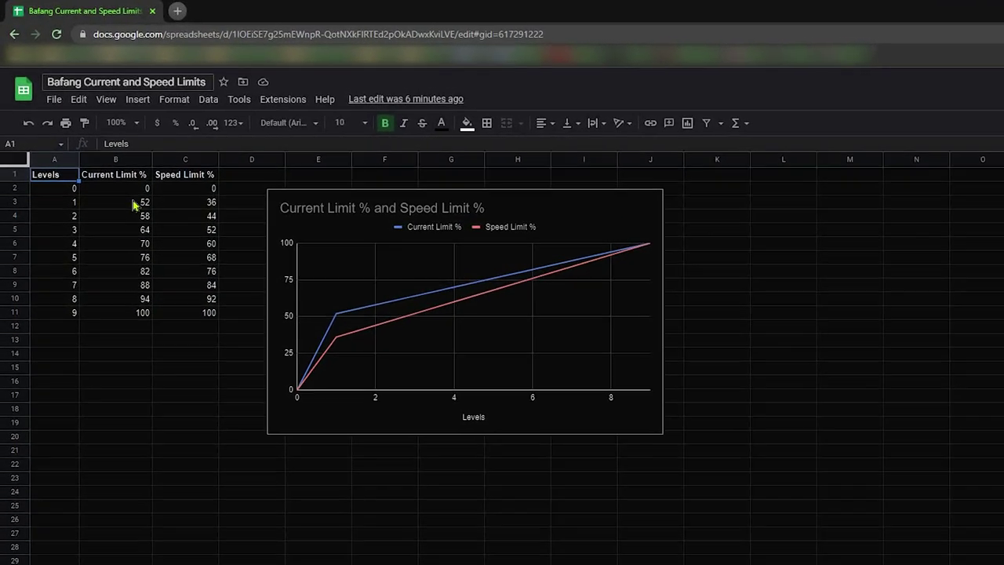
Replace the level 1 current limit in B3 with the formula =B$11/9*A3.
left_click(120, 182)
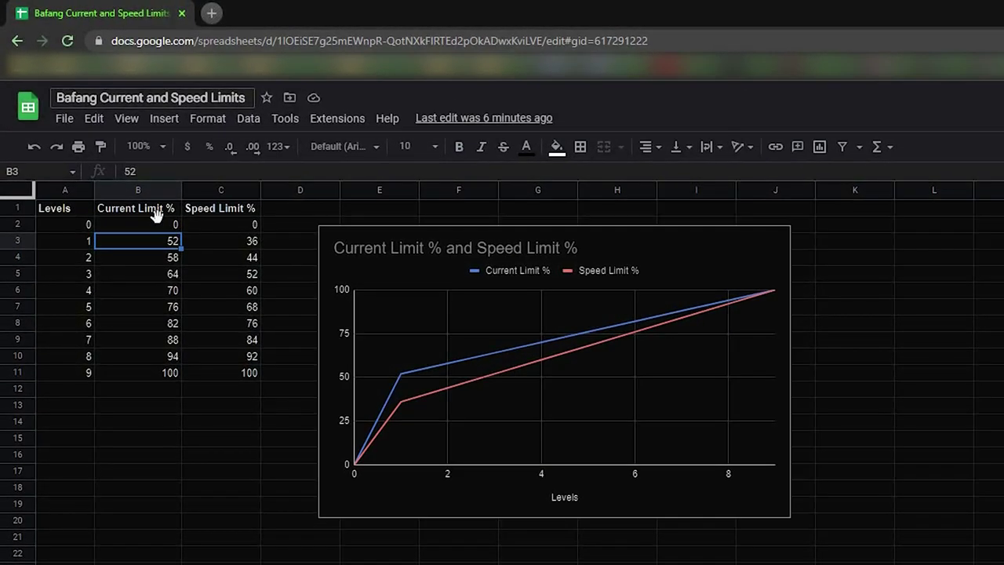
left_click(129, 209)
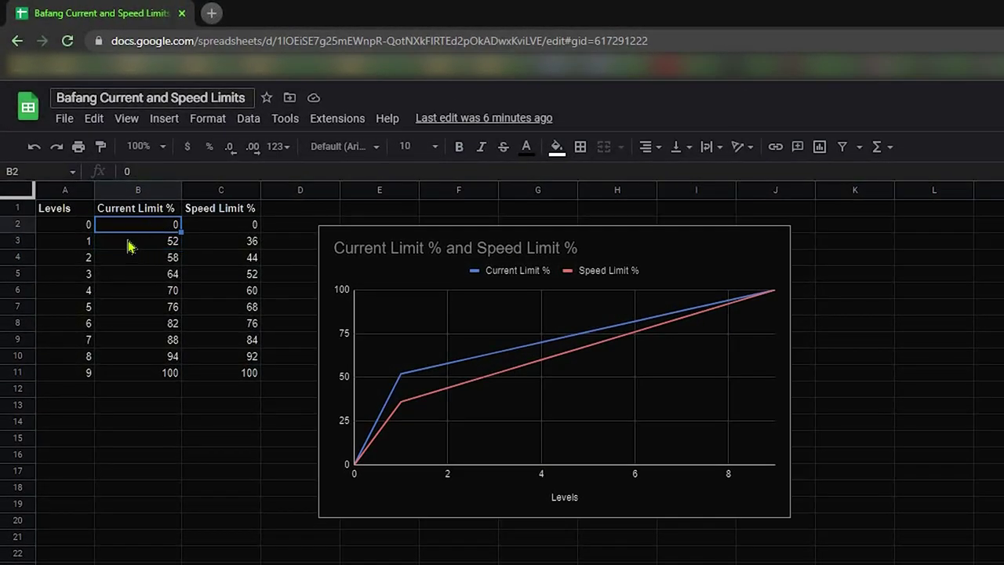
left_click(129, 246)
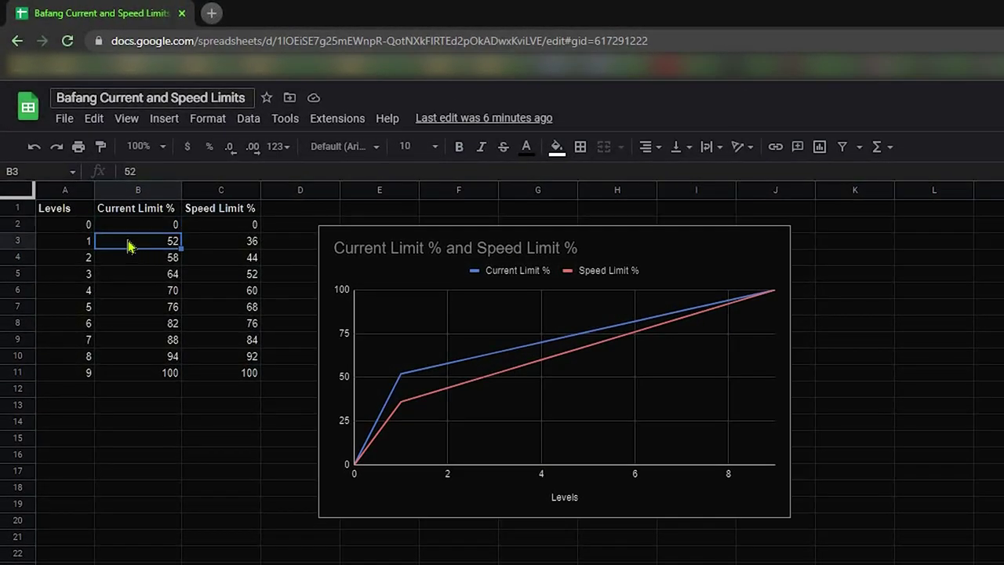
double_click(123, 174)
type("=")
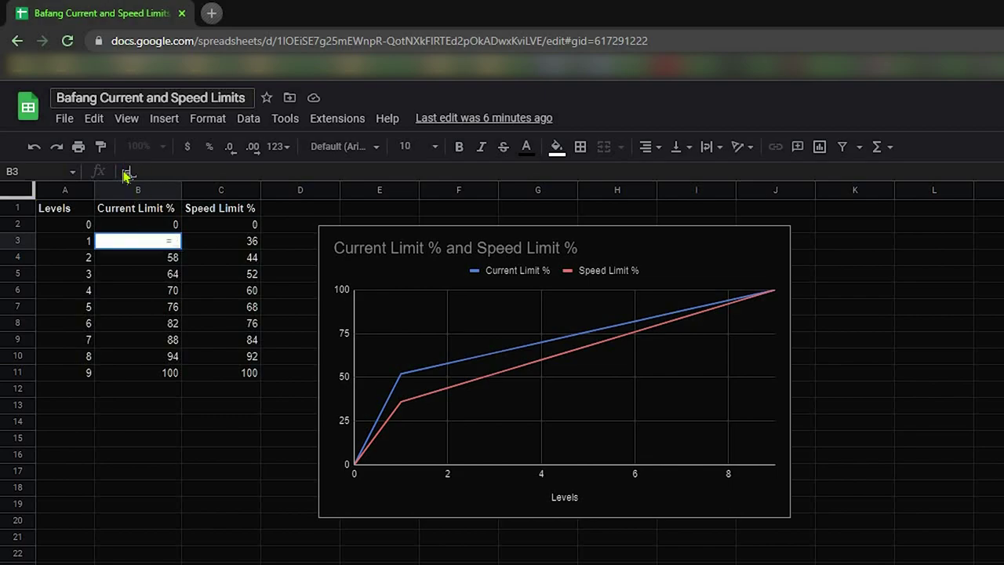
type("B")
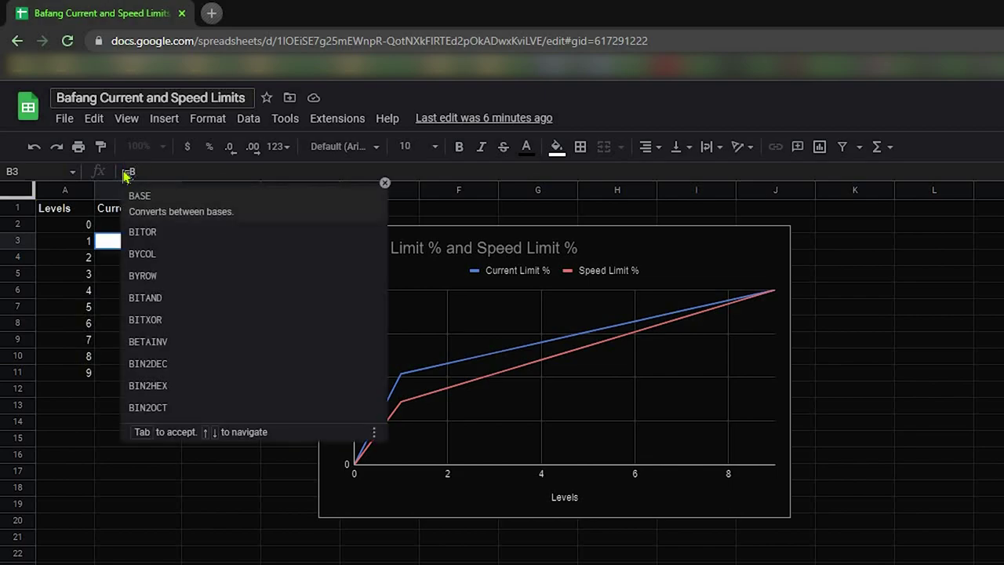
type("$")
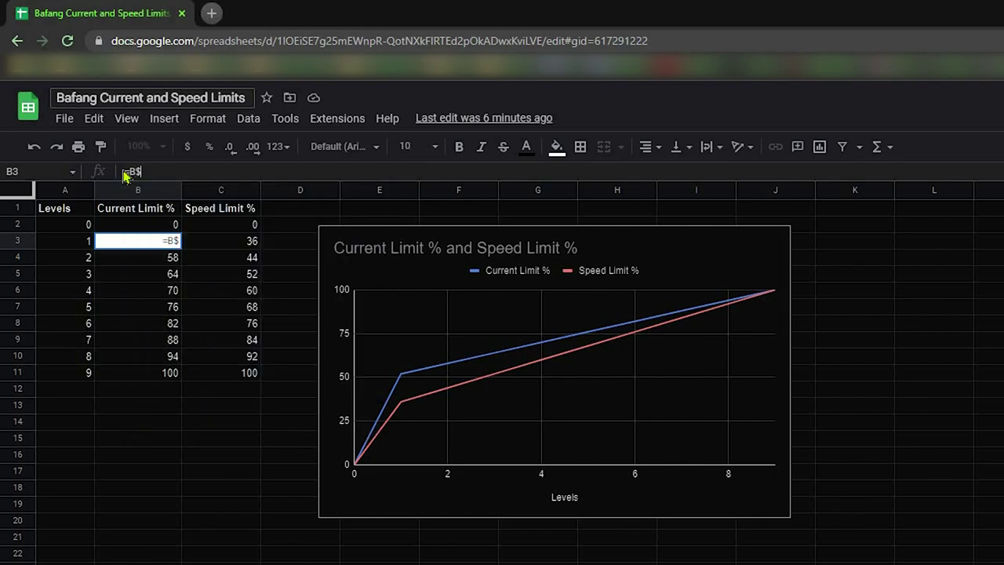
type("11")
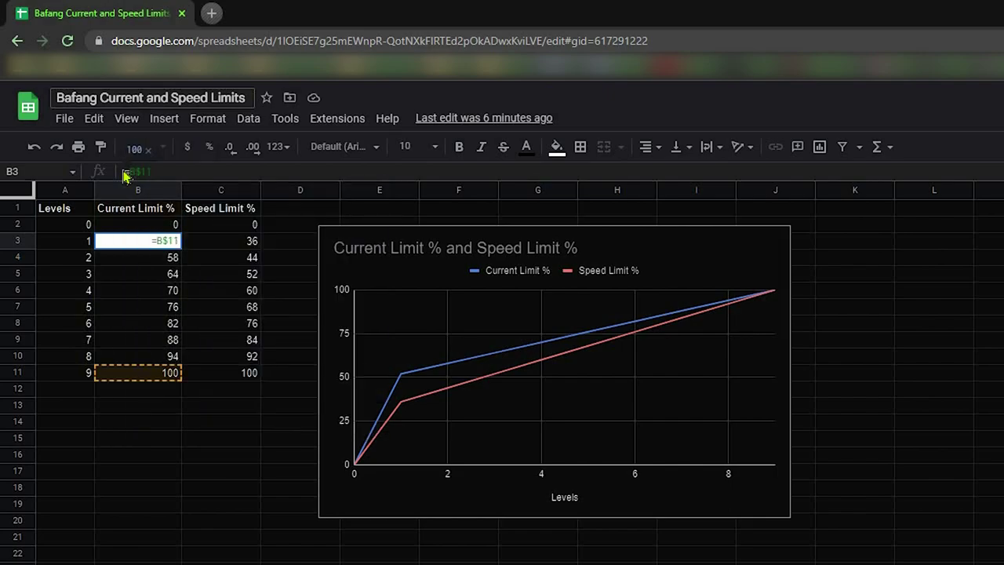
type("/")
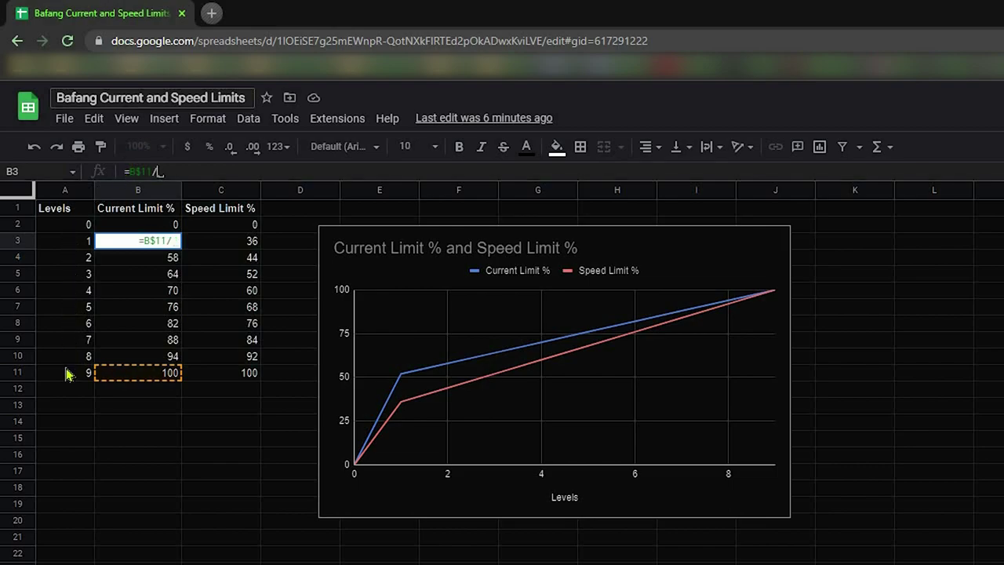
type("9*")
left_click(64, 246)
key("Return")
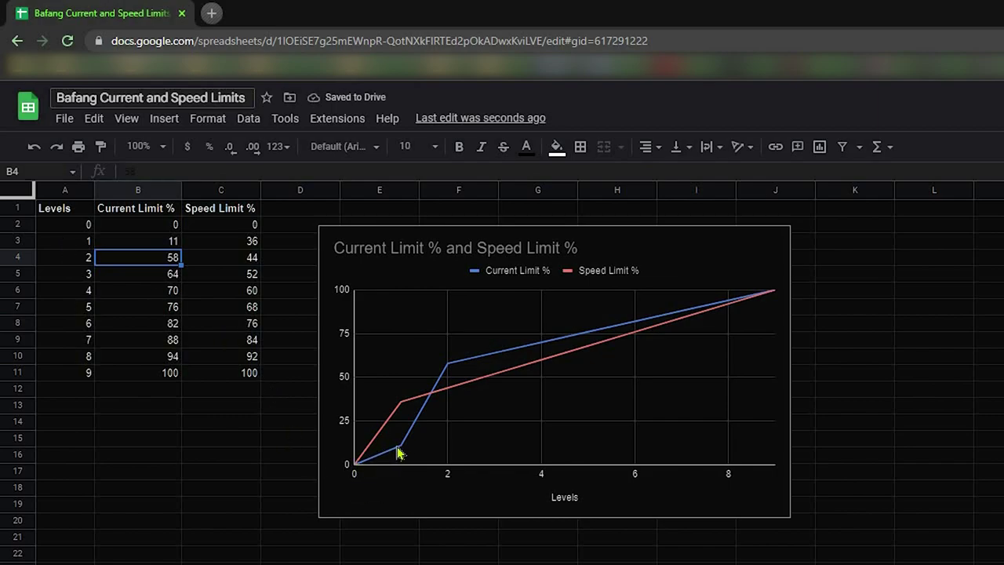
Fill the B3 formula down through B10 so levels 1–8 read 11 to 89.
left_click(176, 245)
left_click_drag(181, 248, 182, 315)
left_click(176, 317)
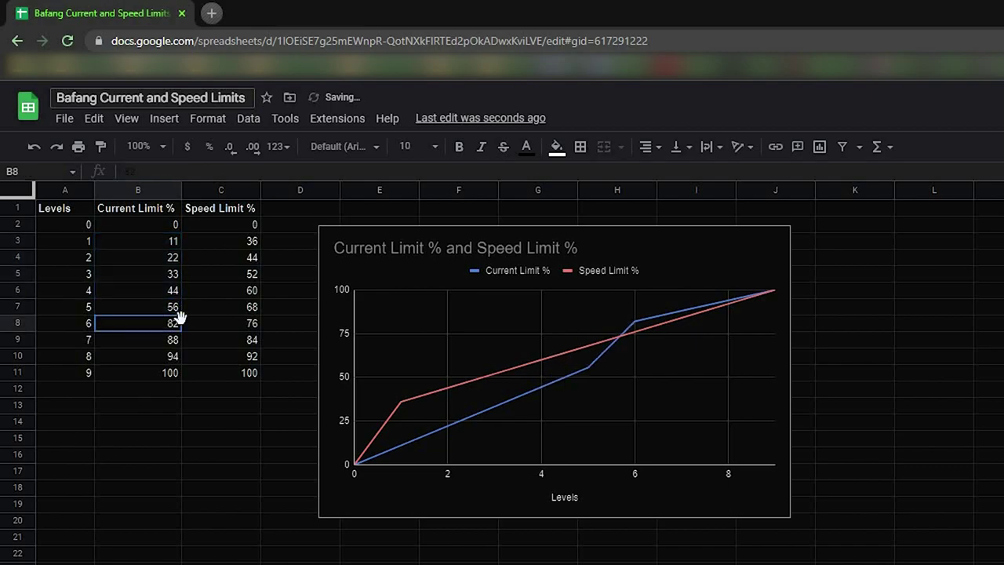
left_click(170, 308)
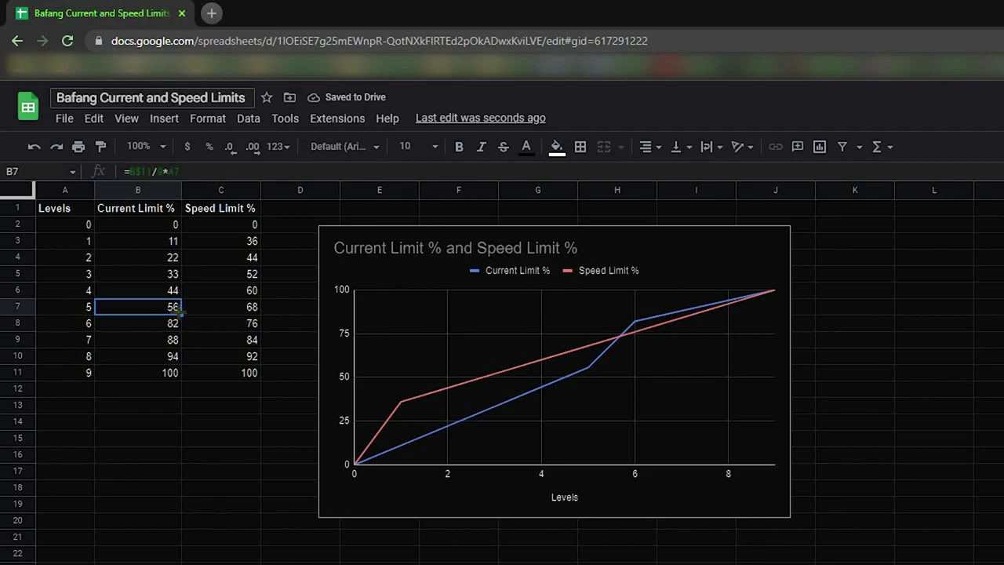
left_click_drag(181, 314, 179, 355)
left_click(162, 361)
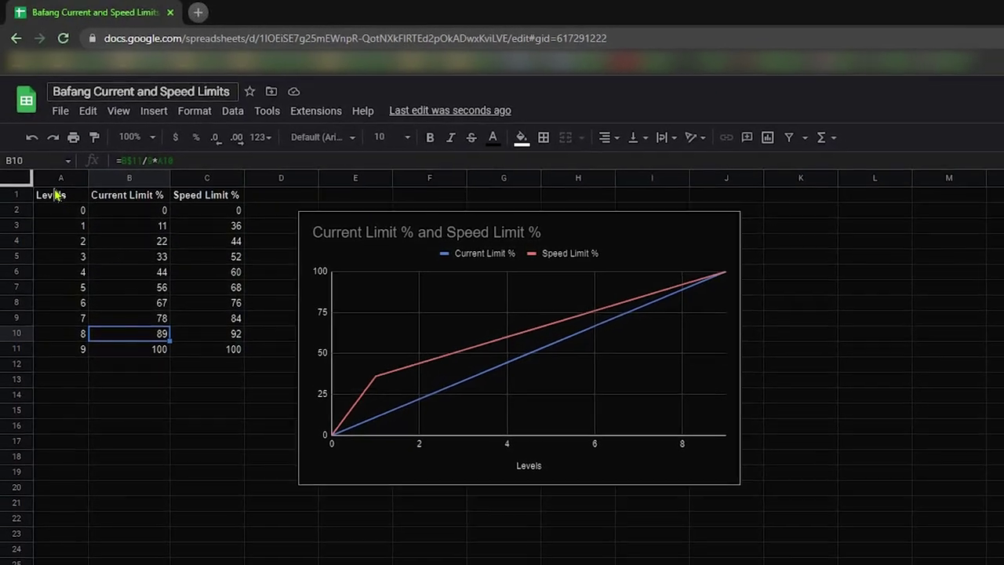
left_click(56, 195)
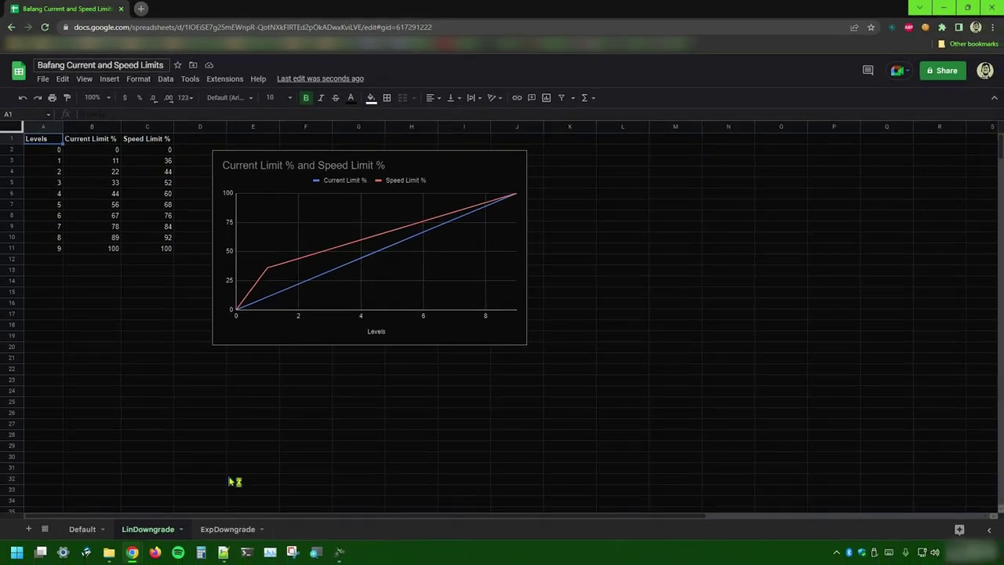
left_click(221, 530)
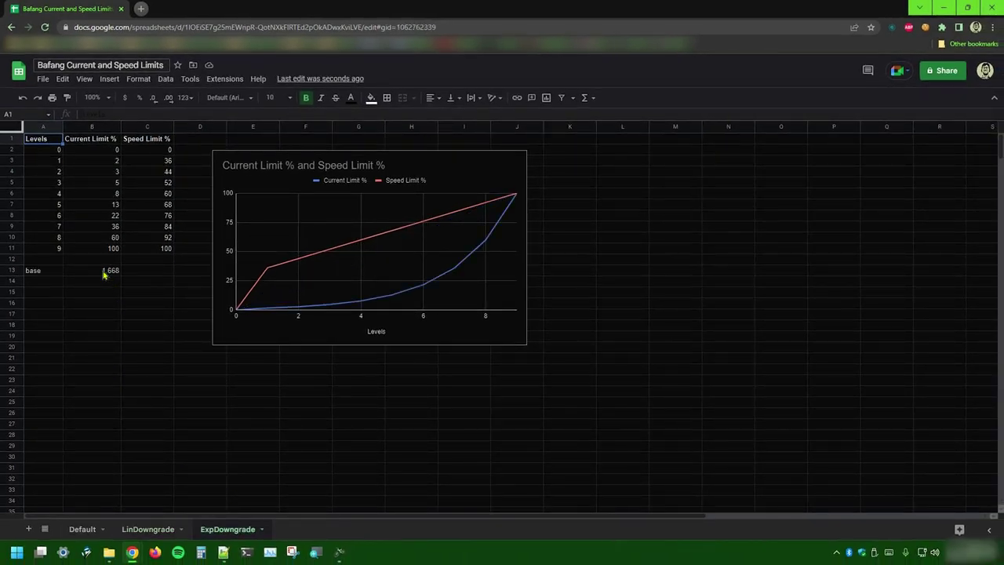
left_click(104, 271)
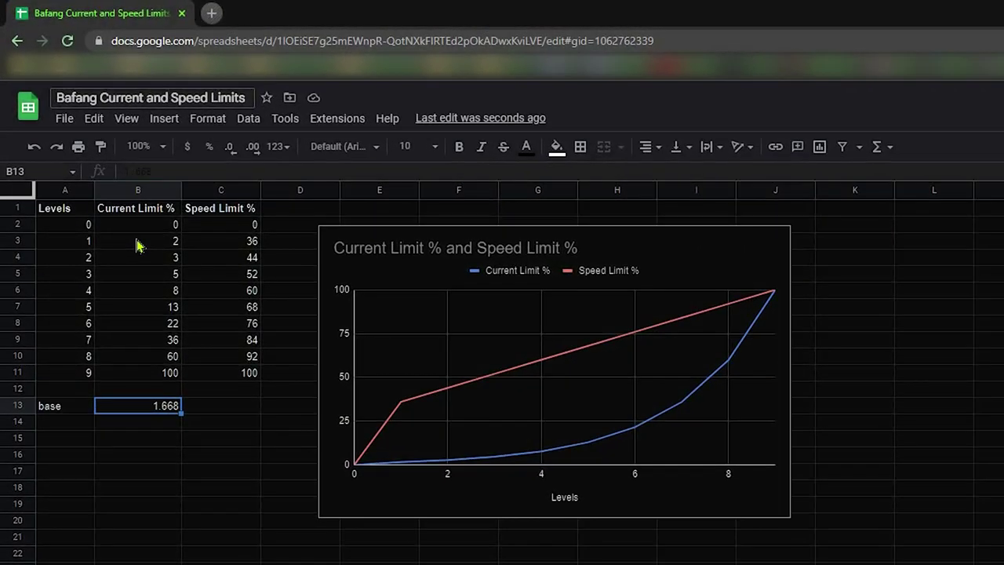
left_click(141, 374)
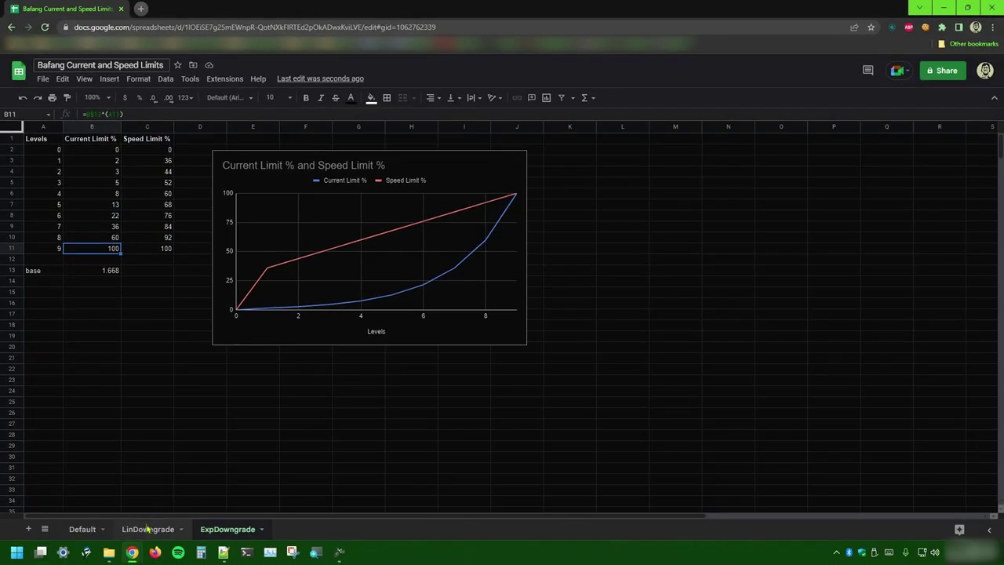
left_click(147, 529)
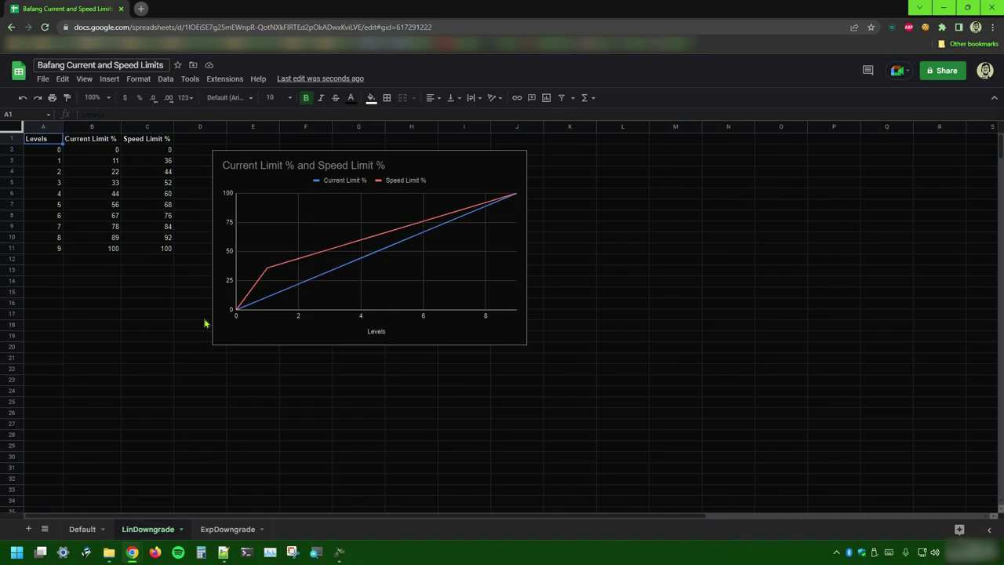
Enter Assist 1–4 current limits of 11, 22, 33 and 44 on the Basic tab.
left_click(342, 554)
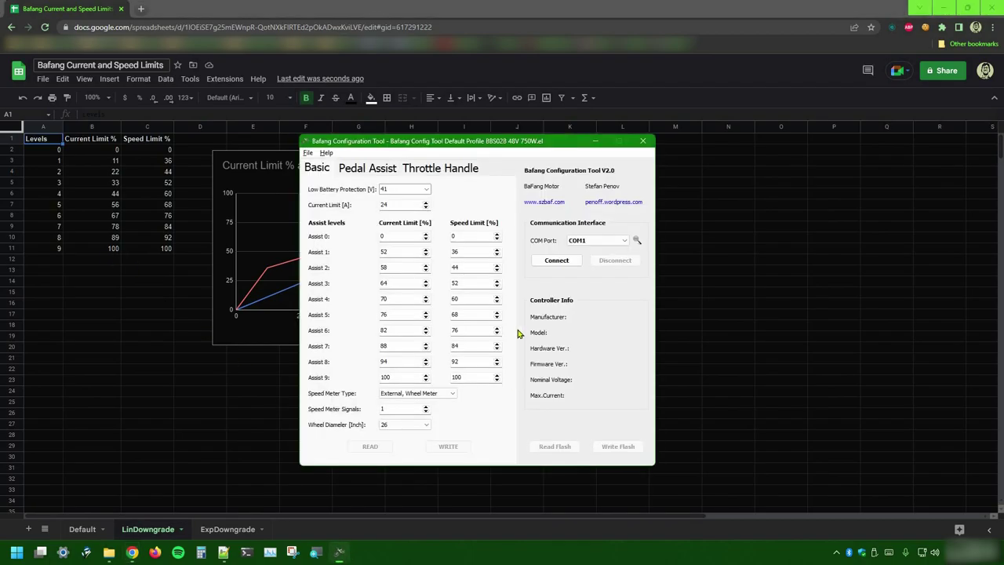
left_click_drag(560, 146, 725, 94)
double_click(552, 200)
type("11")
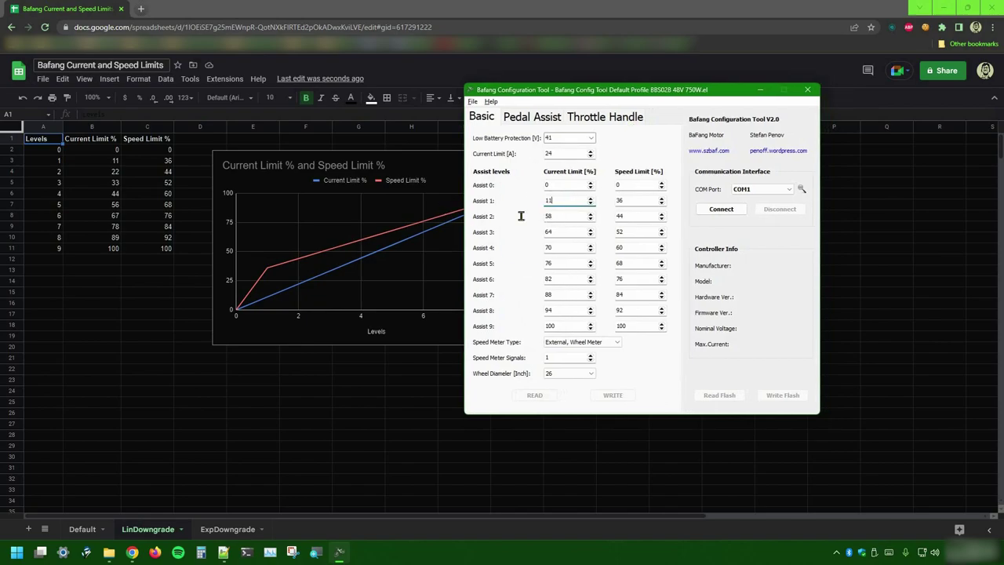
key("Tab")
type("22")
key("Tab")
type("33")
key("Tab")
type("44")
Enter Assist 5–8 current limits of 56, 67, 78 and 89.
key("Tab")
type("56")
key("Tab")
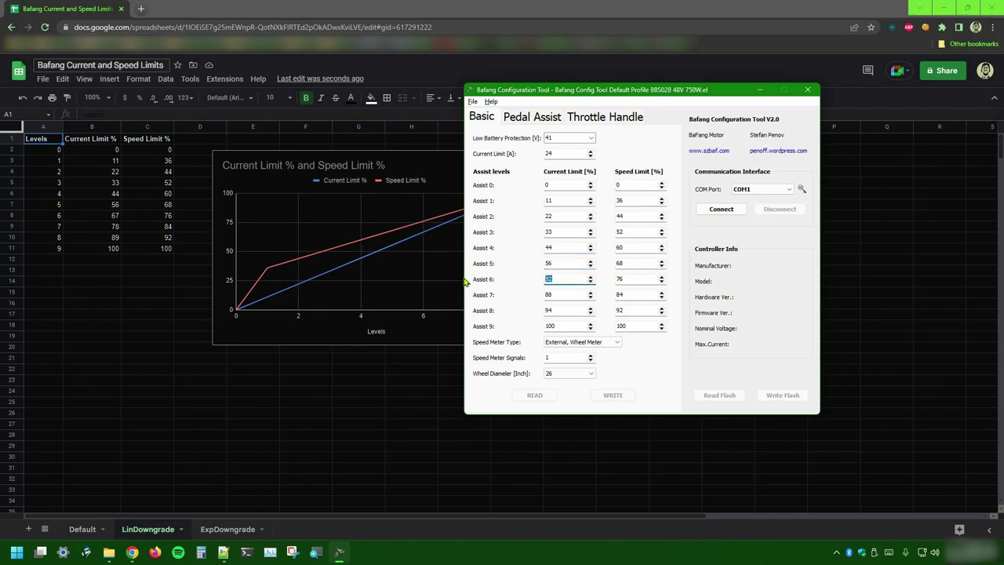
type("67")
key("Tab")
type("78")
key("Tab")
type("8")
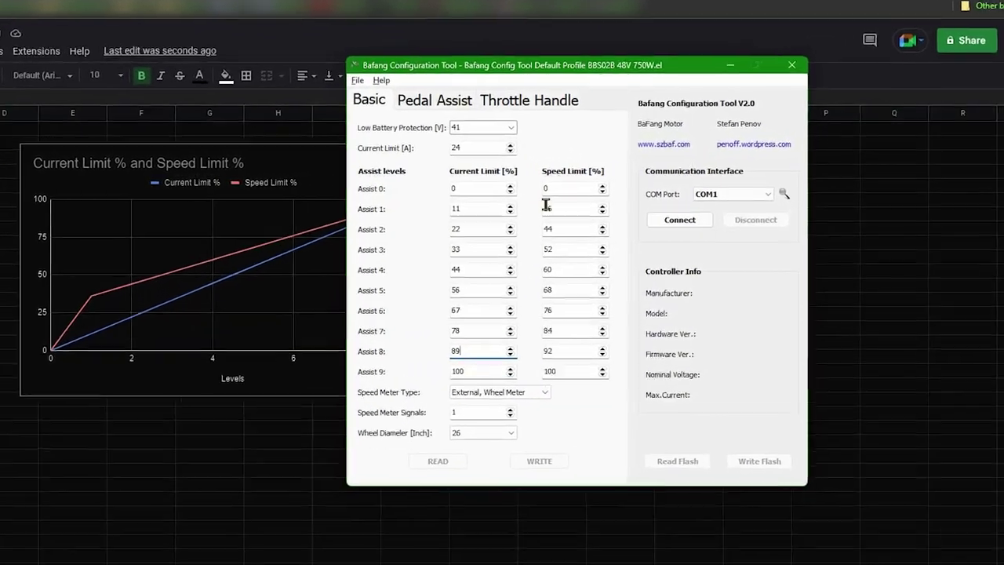
Set the Throttle Handle End Voltage to 40 and Start Current to 7%.
left_click(499, 90)
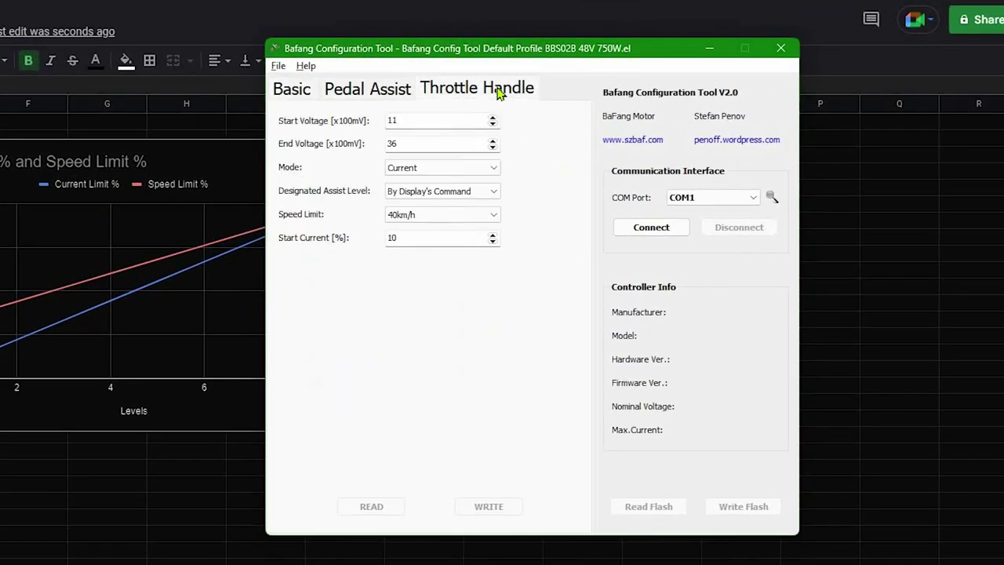
left_click_drag(403, 143, 324, 143)
left_click_drag(397, 237, 373, 237)
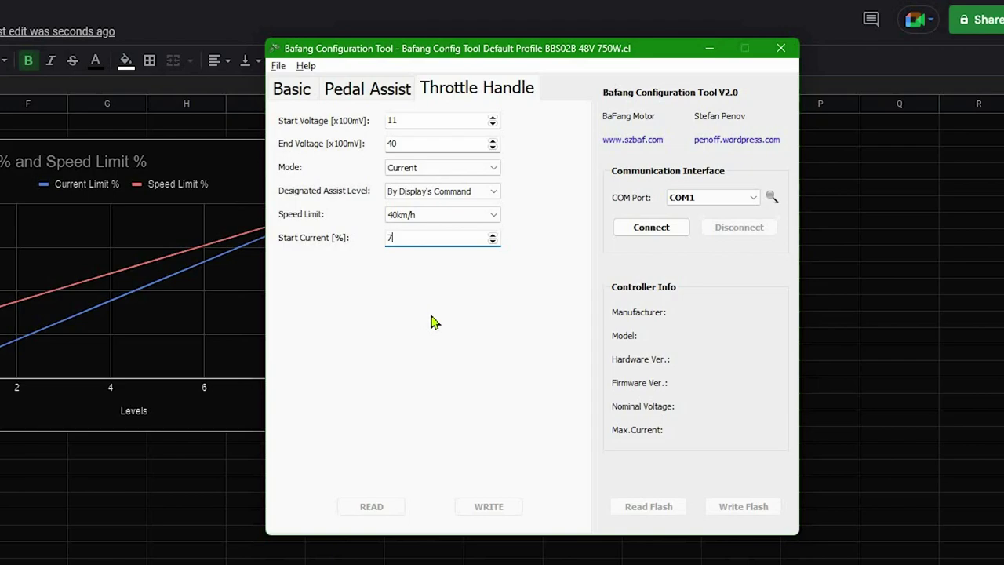
Save as 'Bafang Config Tool My Profile BBS02B 48V 750W.el' and close the tool.
left_click(280, 67)
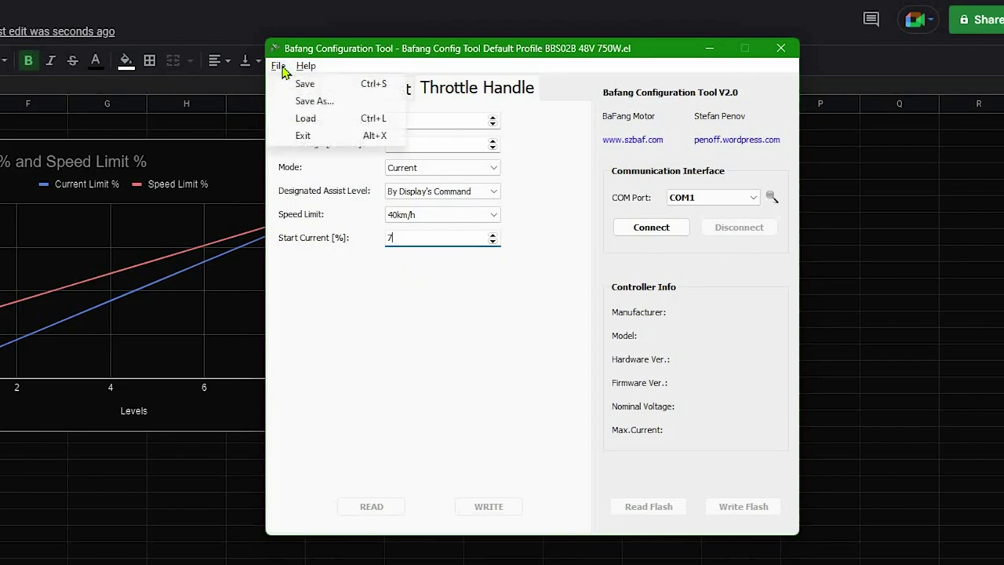
left_click(328, 108)
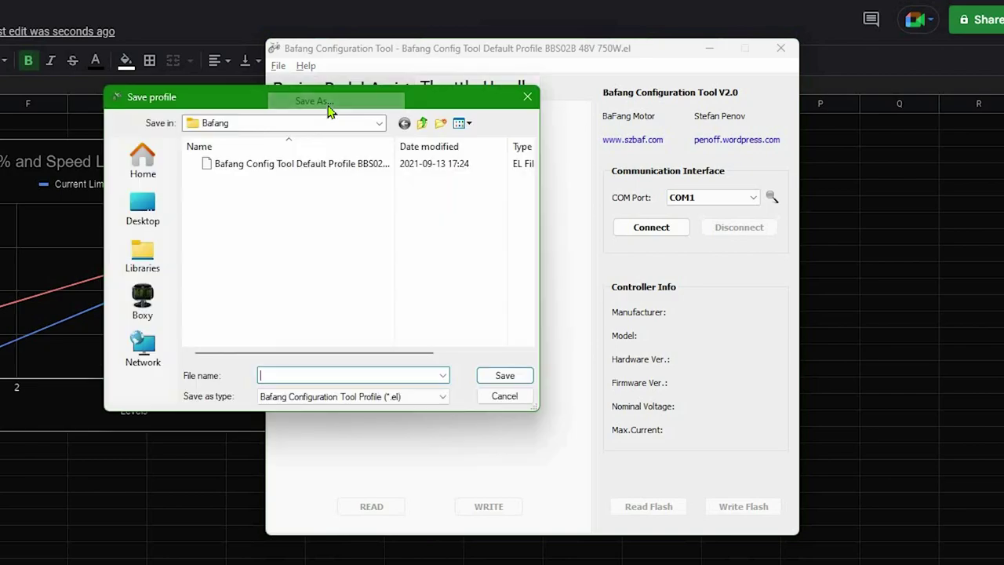
left_click(302, 166)
double_click(331, 375)
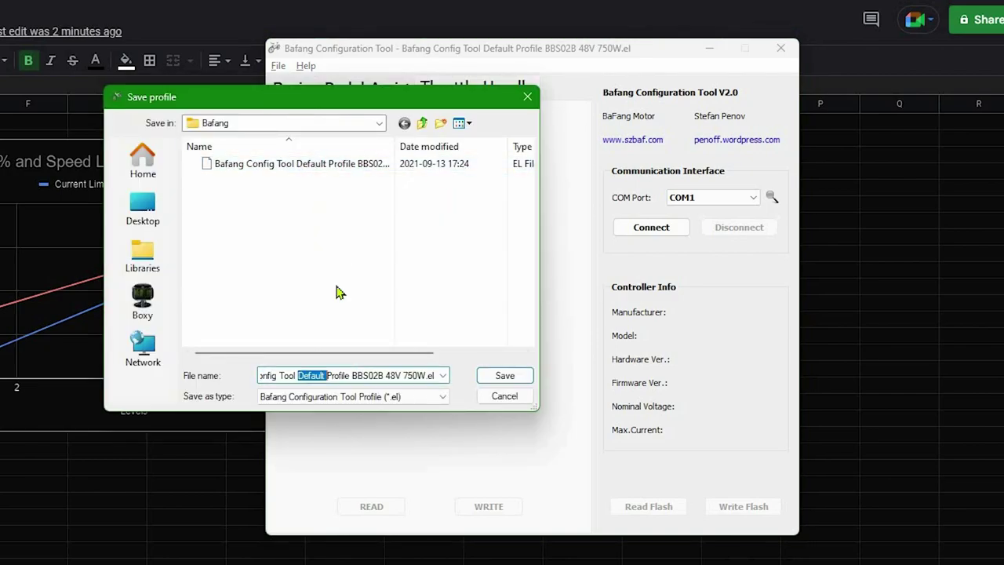
type("My")
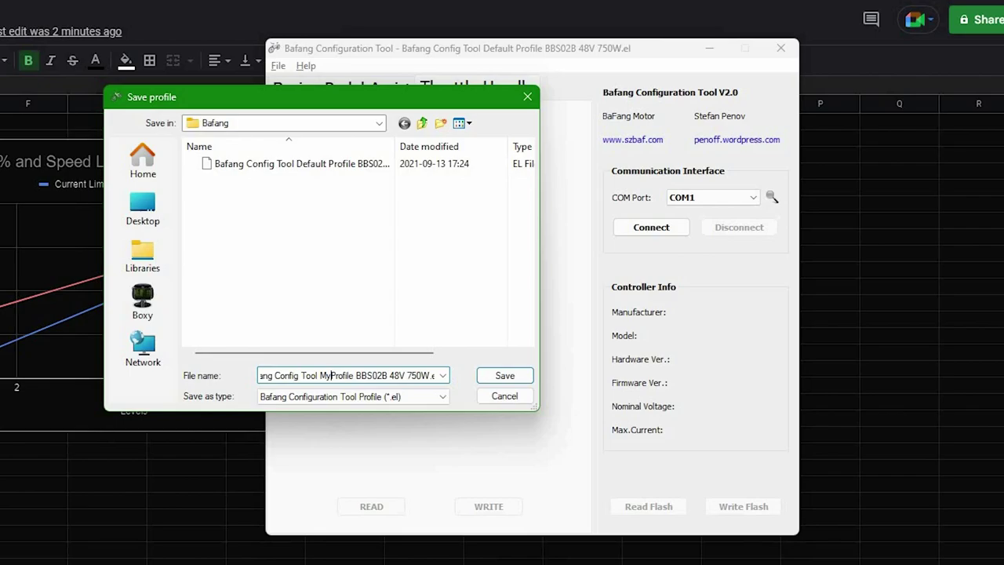
key("Return")
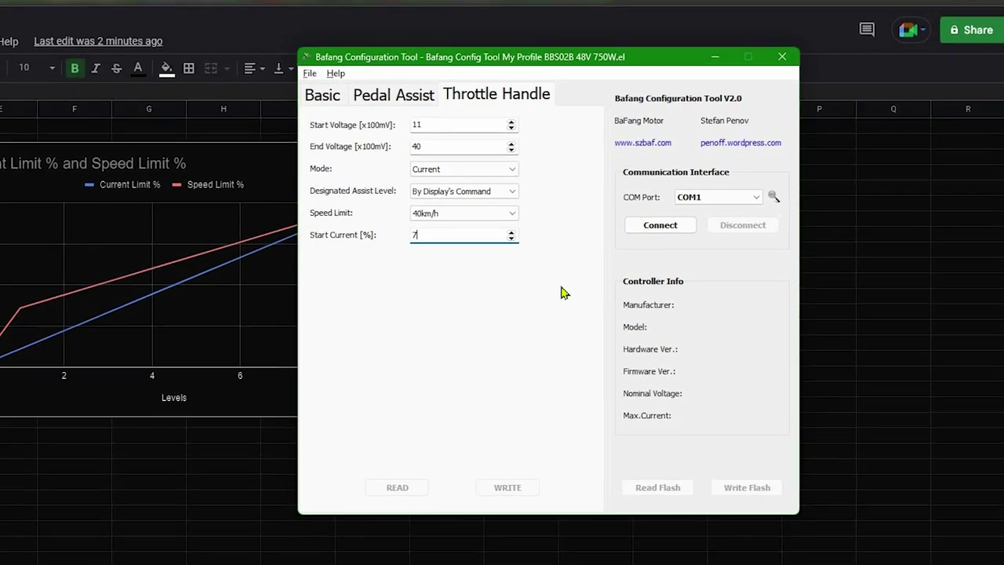
left_click(788, 86)
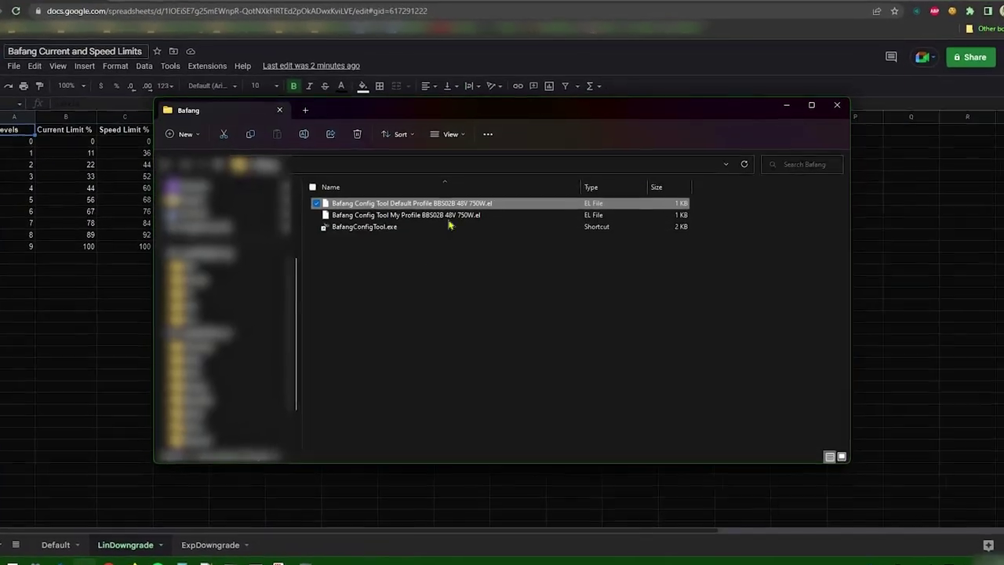
Open the new My Profile .el file in Notepad++.
left_click(405, 229)
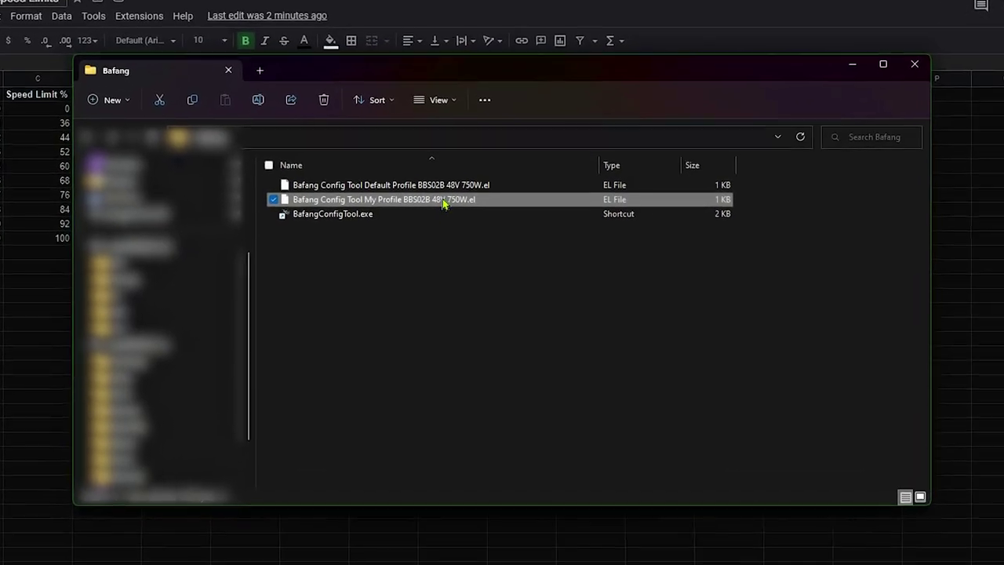
right_click(449, 208)
left_click(512, 234)
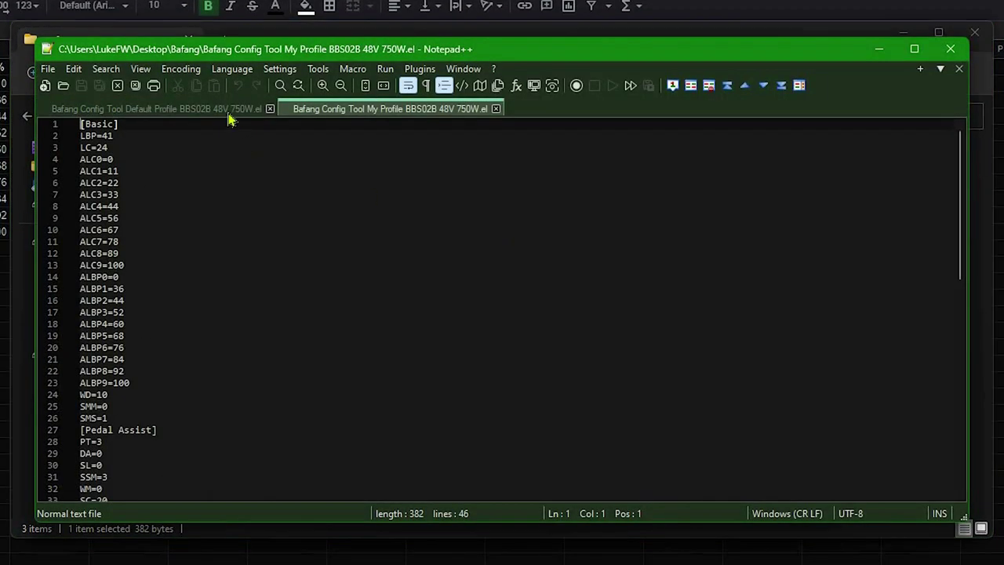
Compare My Profile against the Default Profile using the Compare plugin, Default as first.
left_click(229, 110)
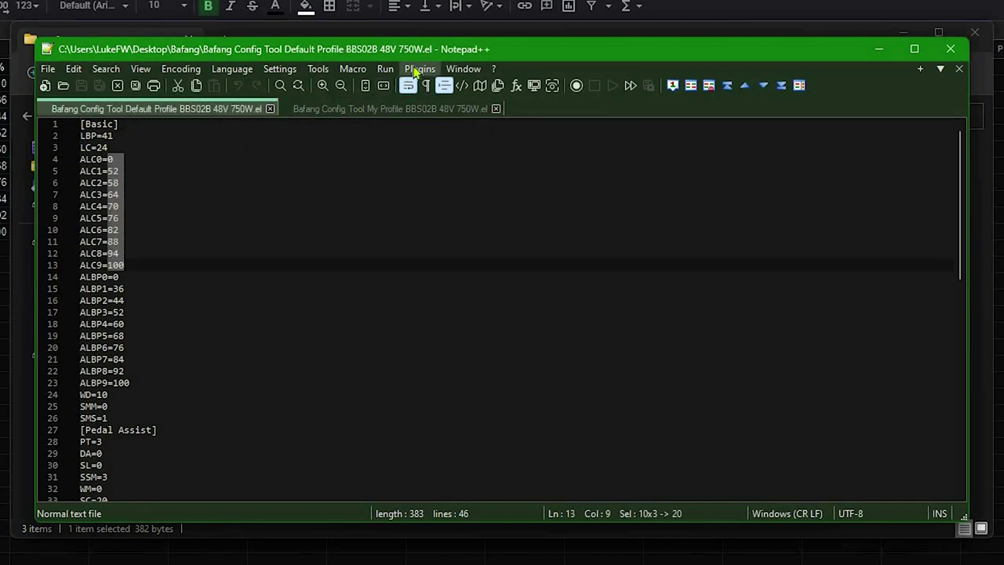
left_click(417, 70)
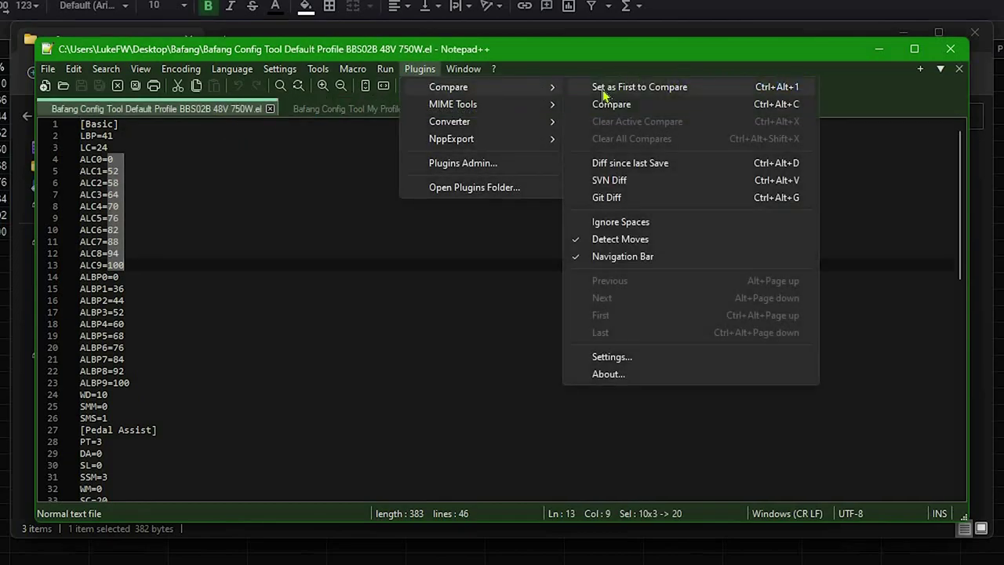
left_click(604, 87)
left_click(455, 108)
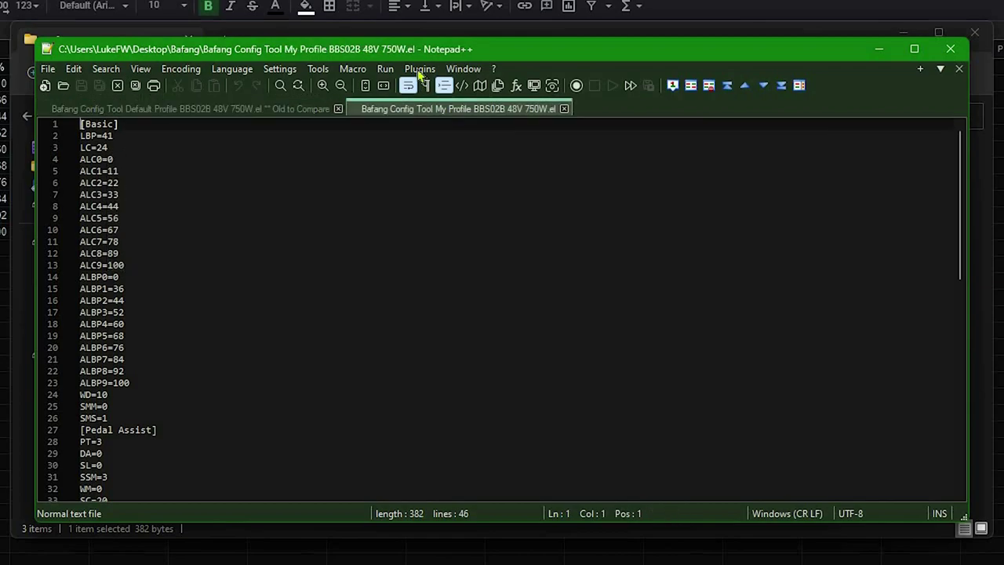
left_click(419, 70)
mouse_move(445, 88)
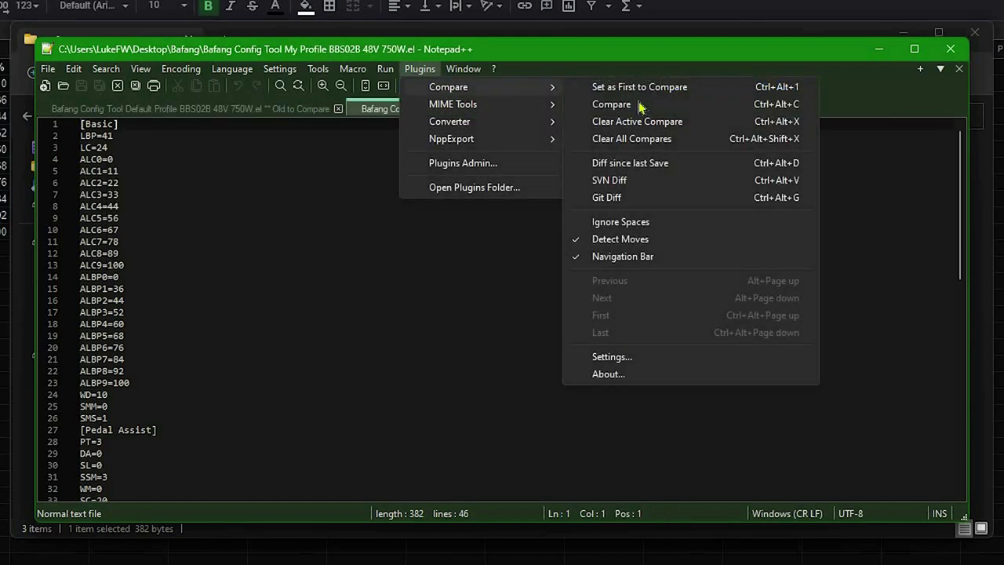
left_click(641, 106)
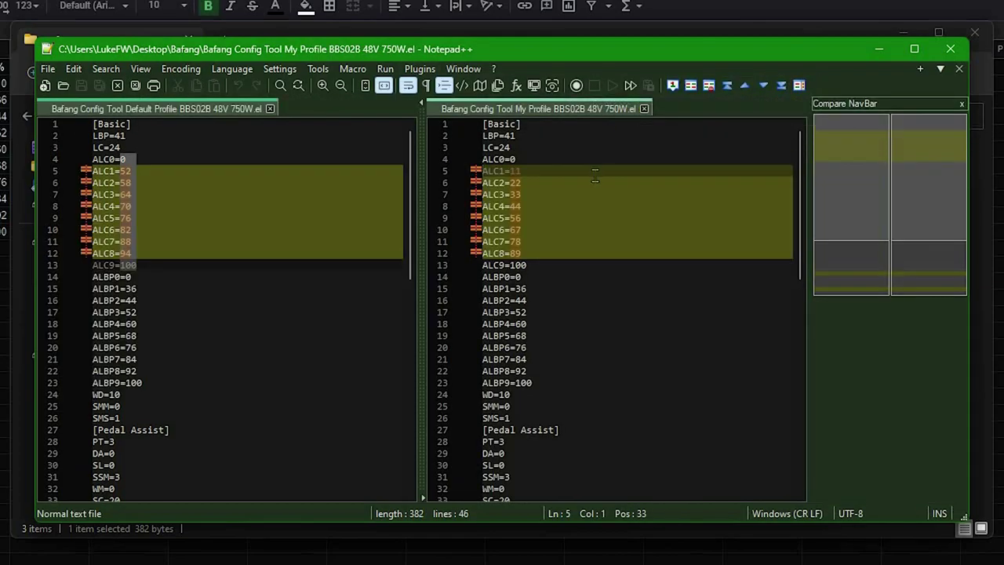
Show the LinDowngrade chart behind, then review the comparison's throttle EV and SC differences.
left_click(153, 214)
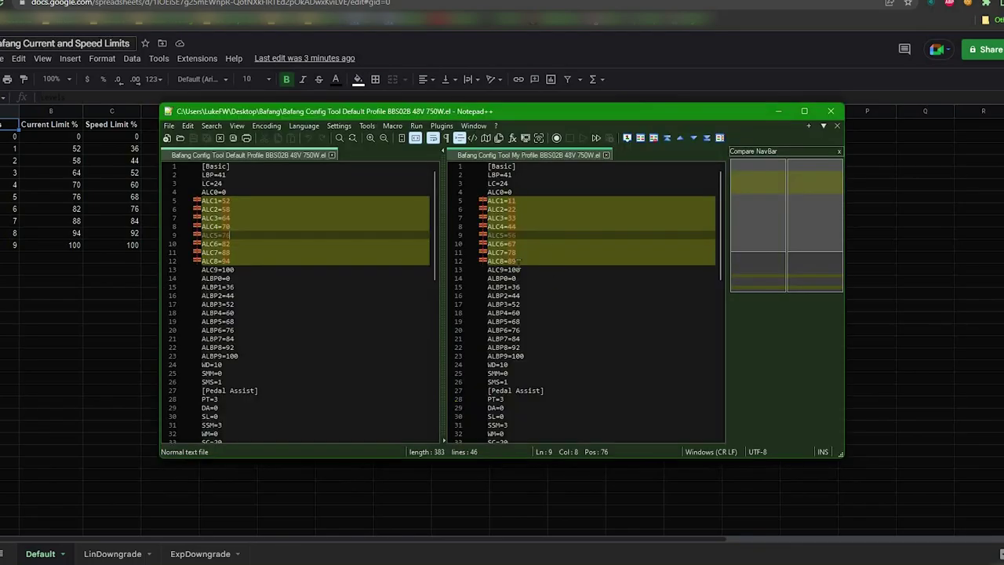
left_click(107, 554)
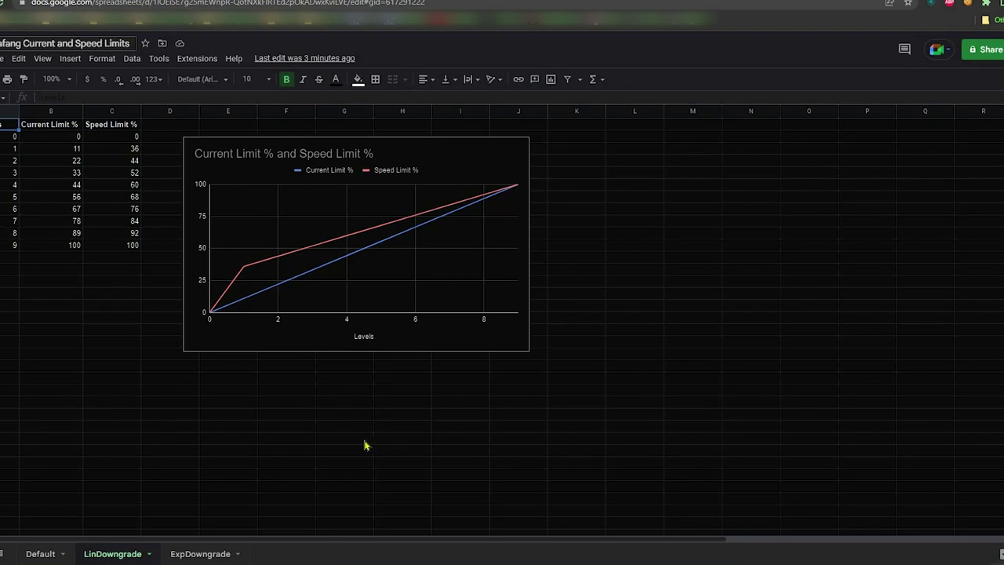
key("alt+Tab")
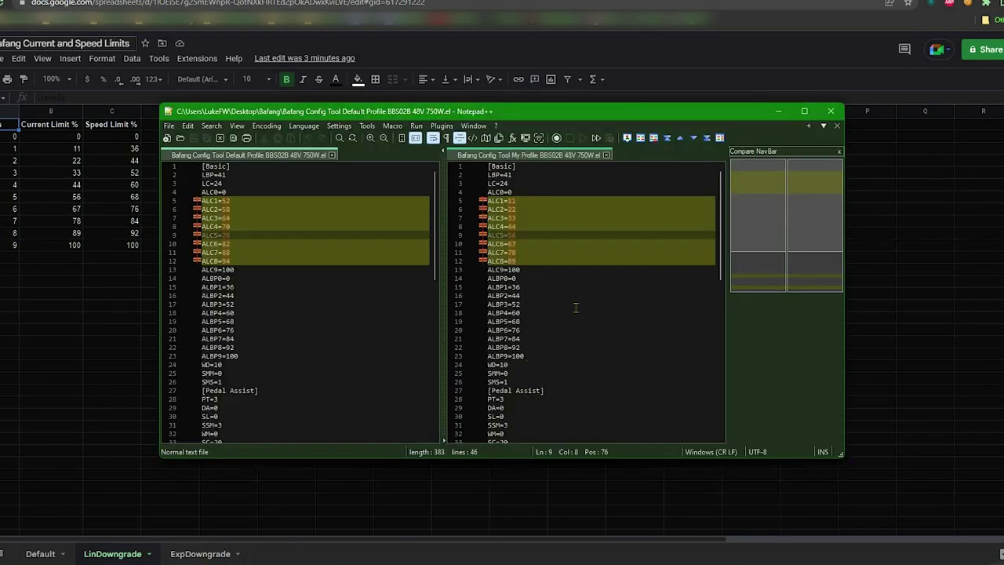
scroll(576, 307, "down", 10)
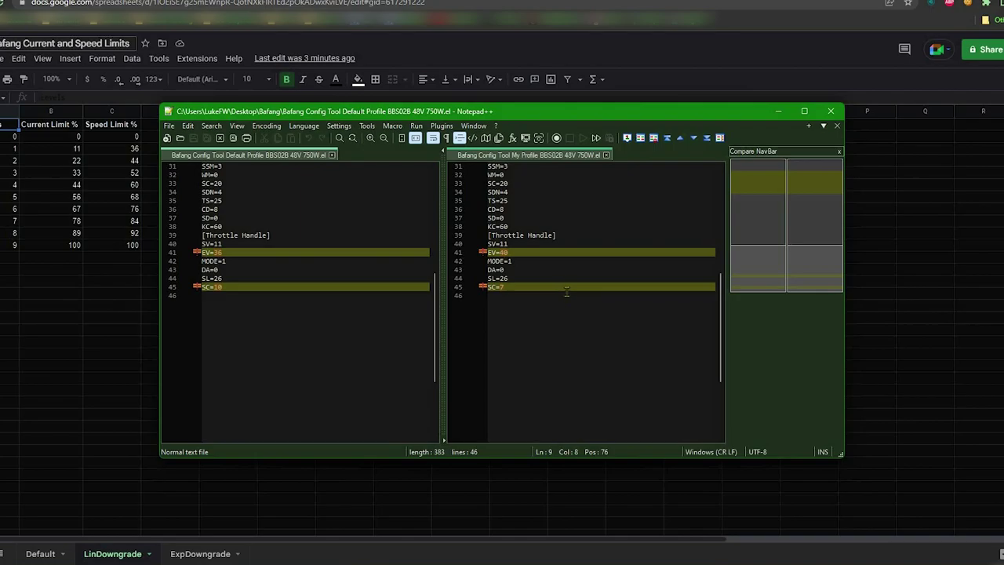
scroll(566, 291, "up", 10)
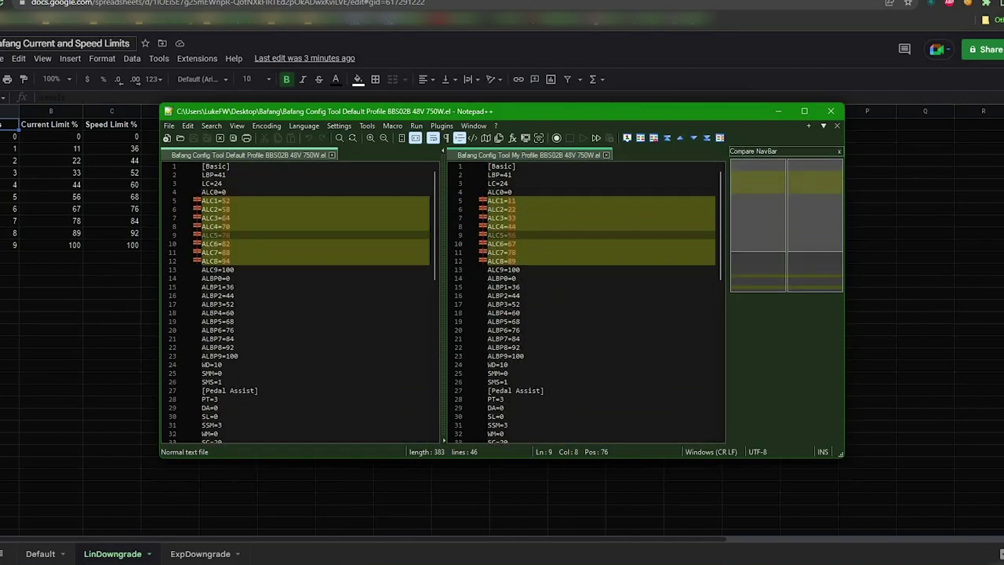